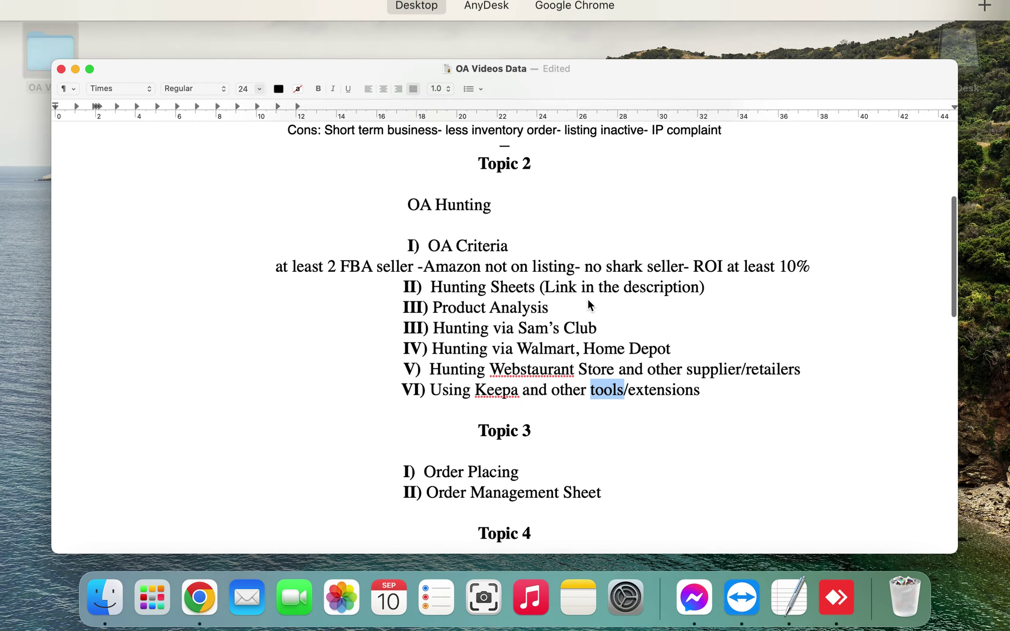
- Switch to Google Chrome and review the Driven Unlimited storefront on Amazon down to the Equate 4-Way Nasal Spray 3-Pack
left_click(531, 54)
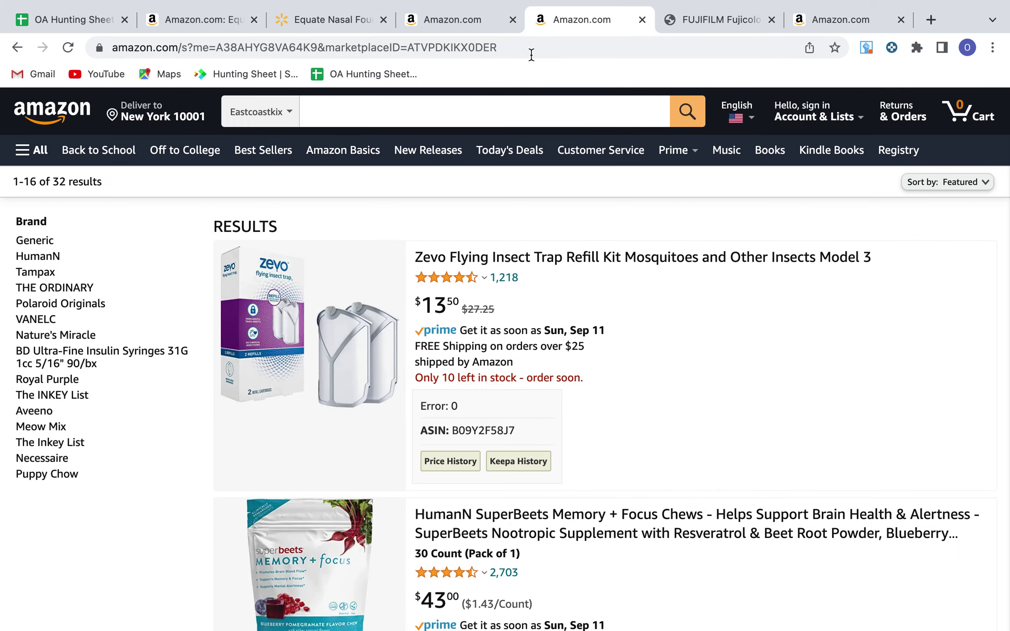
left_click(452, 18)
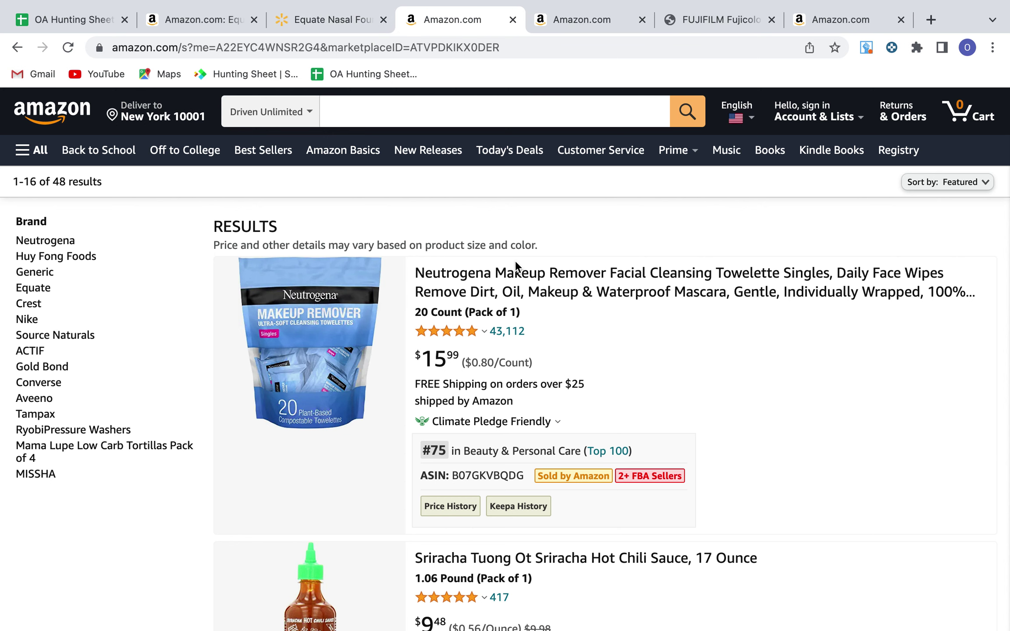
scroll(467, 301, "down", 10)
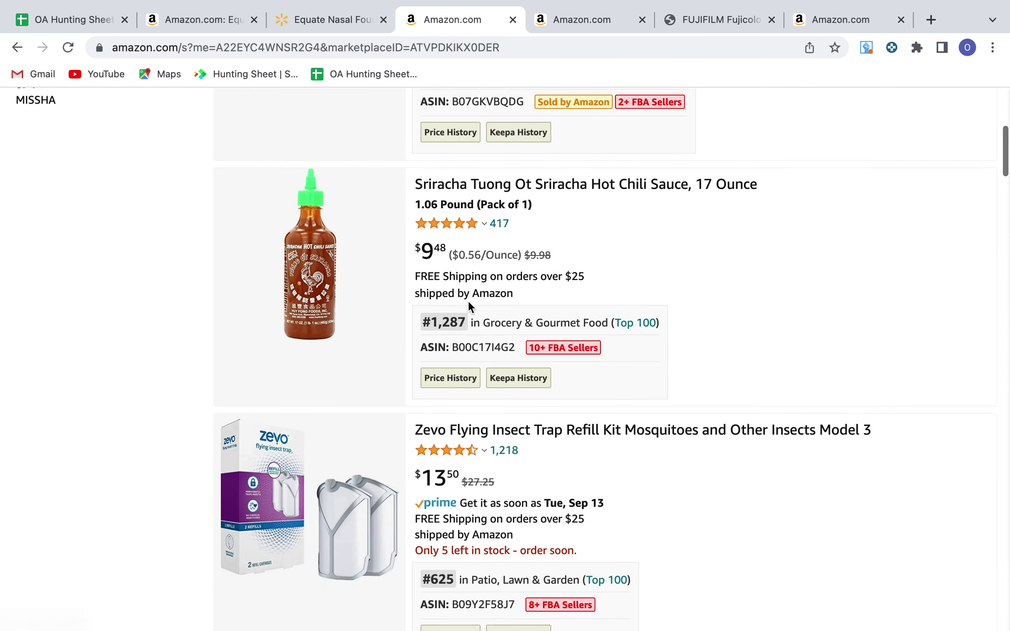
scroll(468, 305, "down", 2)
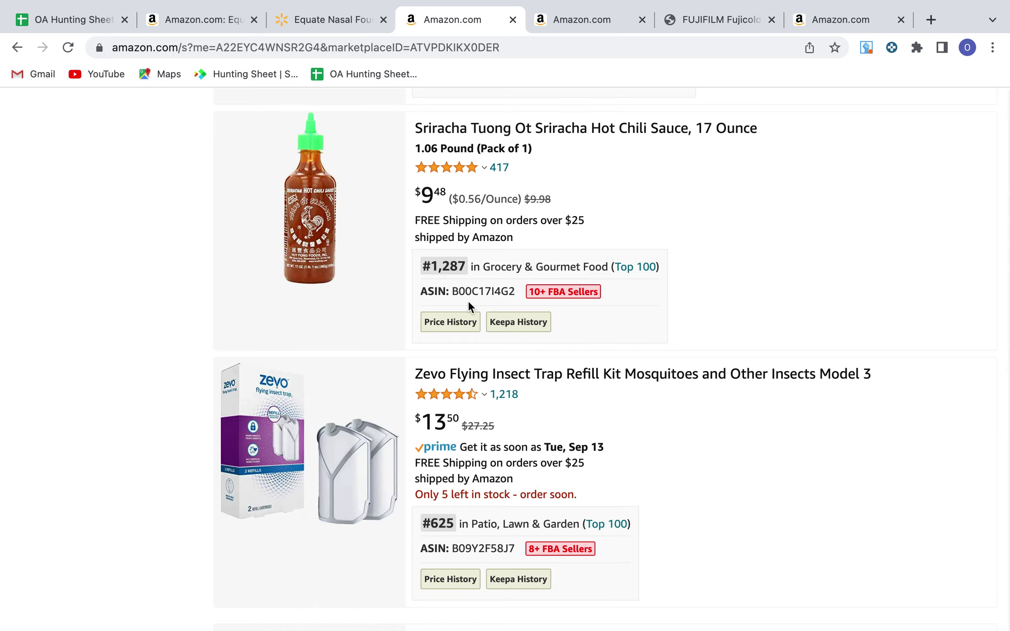
scroll(468, 303, "down", 9)
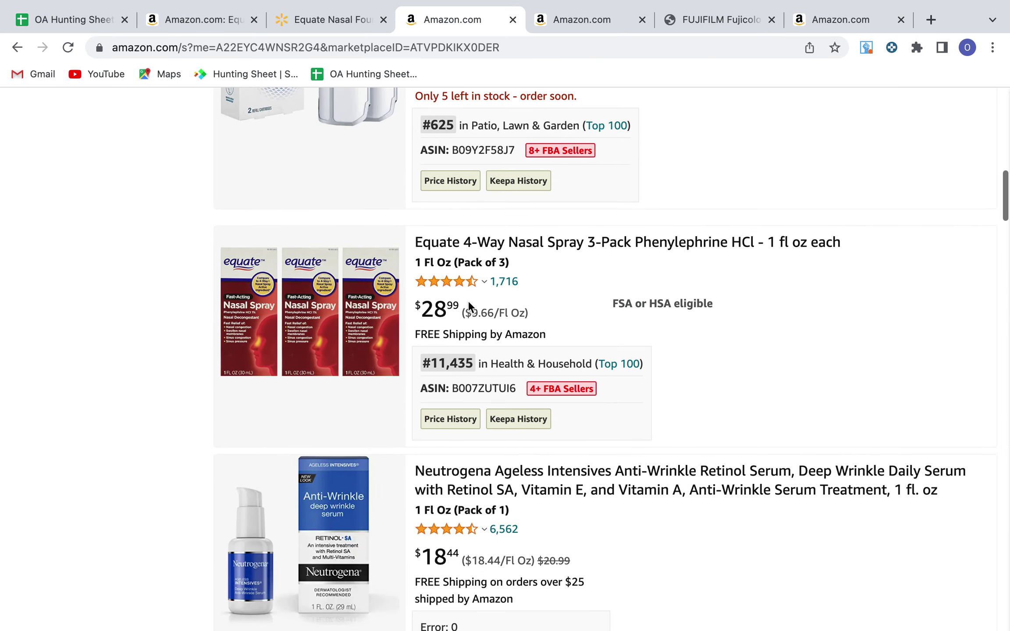
- Compare the Equate nasal spray's Amazon listing with its Walmart product page, and return to the Driven Unlimited storefront
left_click(185, 22)
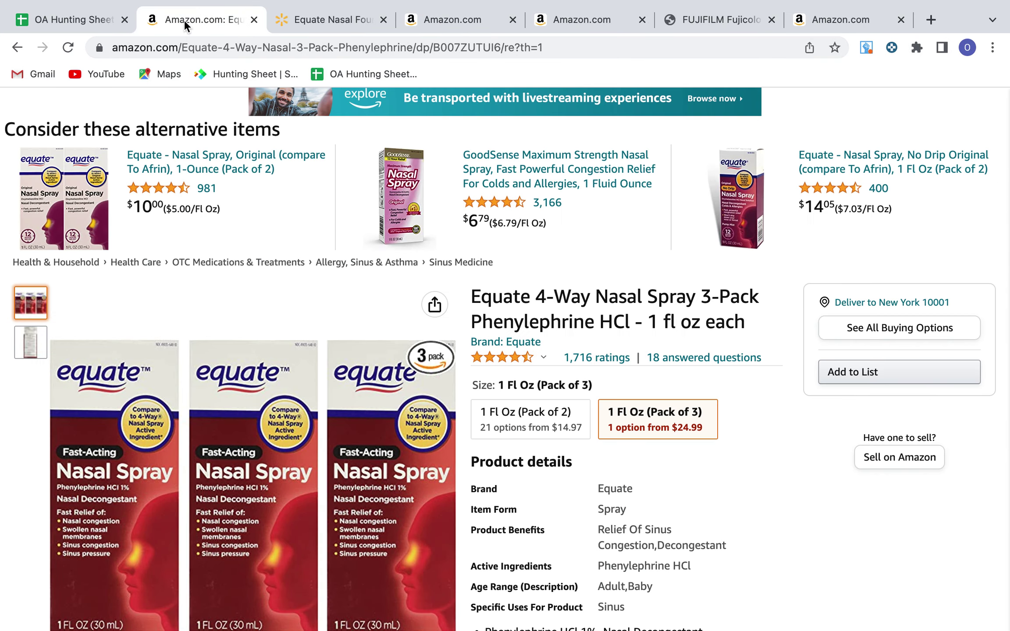
left_click(321, 20)
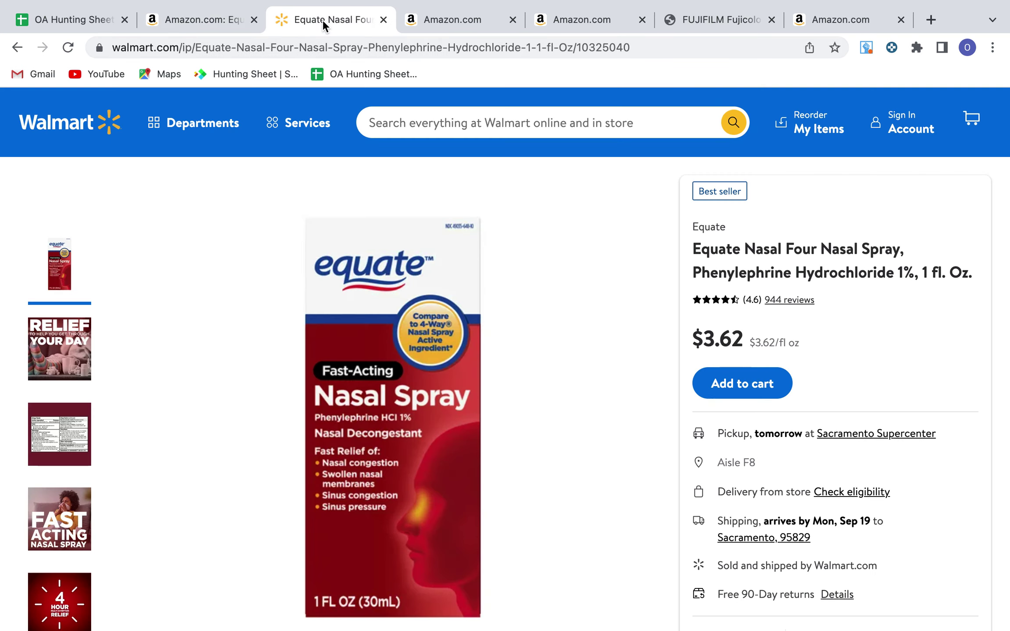
left_click(471, 23)
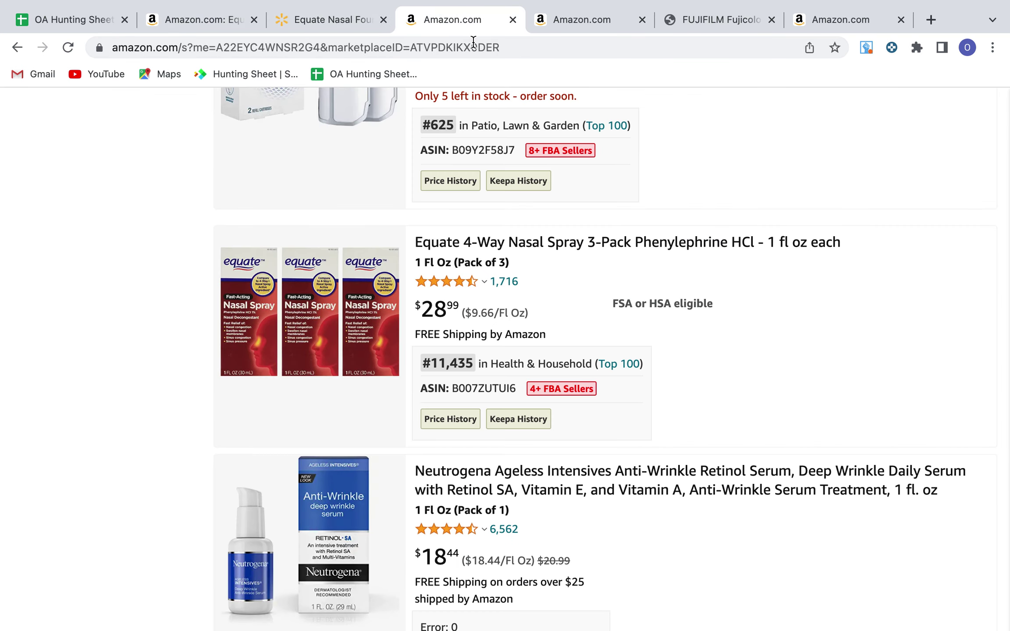
- Open the storefront's Cortizone 10 Hydrocortisone Anti-Itch Liquid (Pack of 2) listing in a new background tab
scroll(526, 375, "down", 3)
scroll(526, 374, "down", 5)
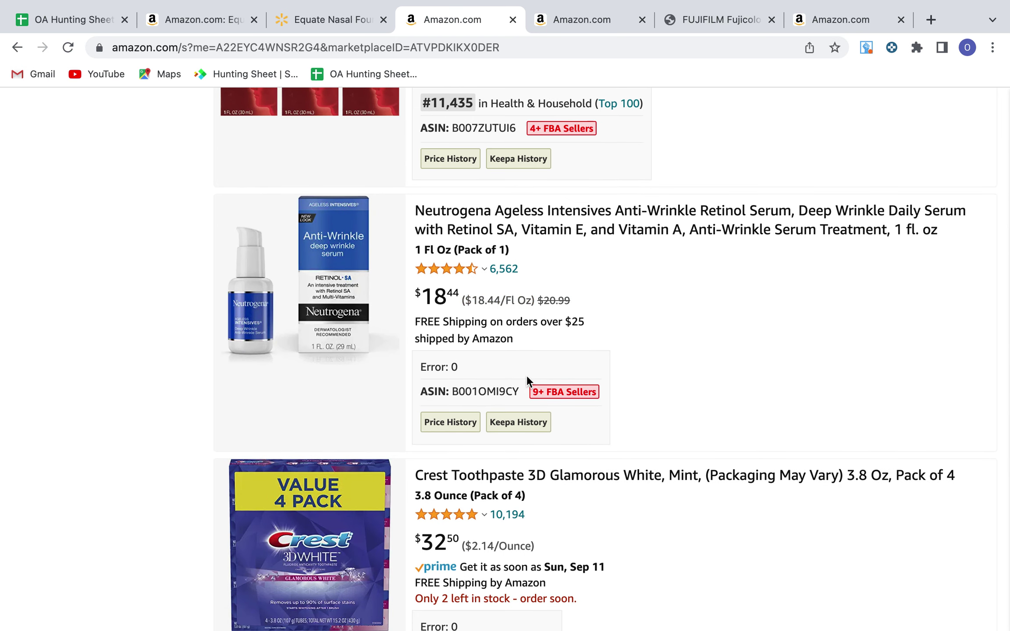
scroll(526, 376, "down", 2)
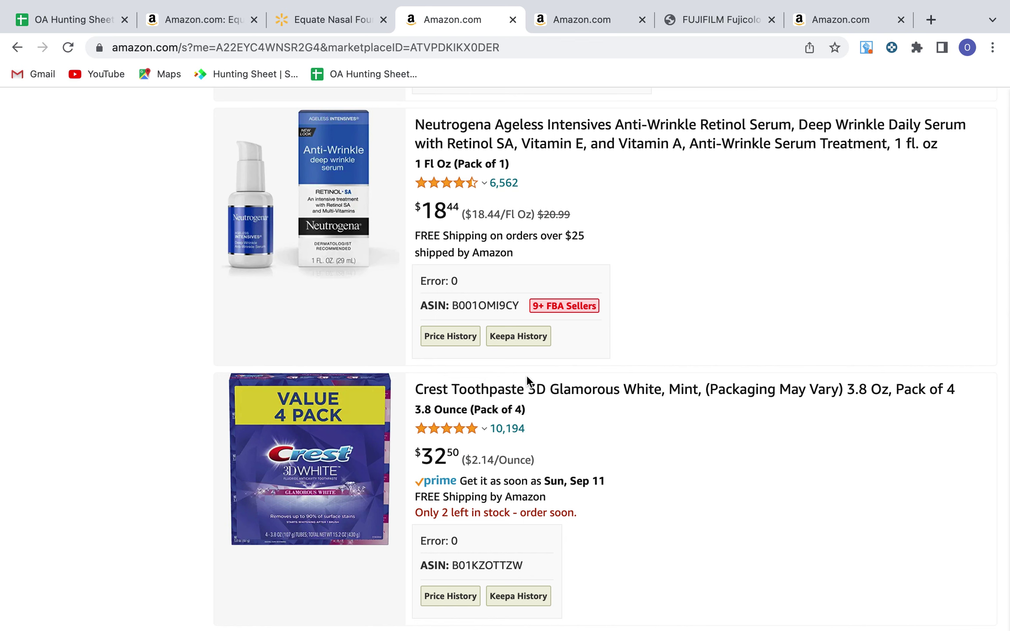
scroll(527, 376, "down", 4)
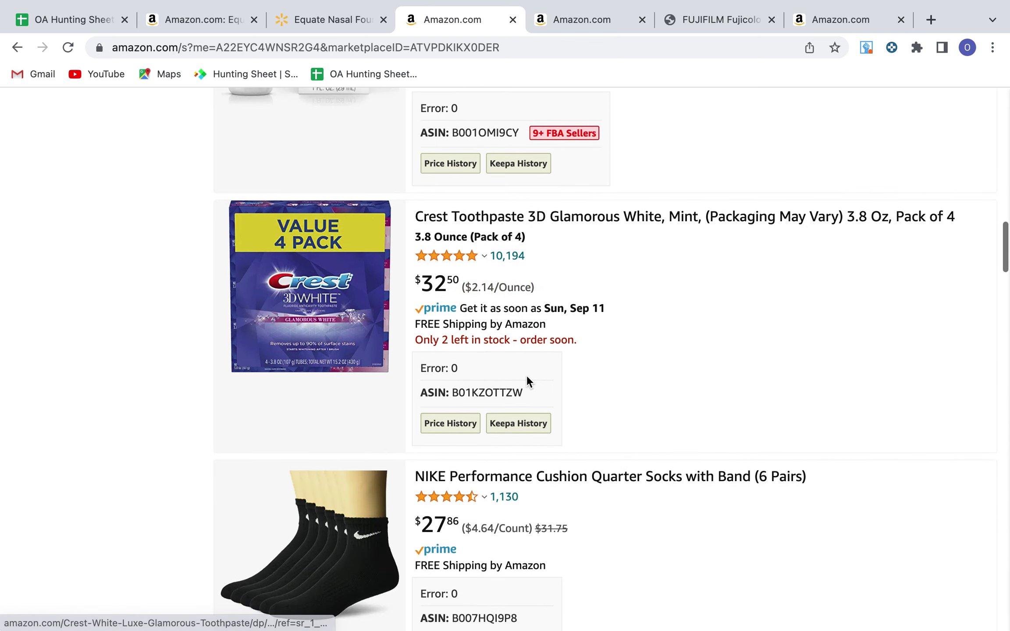
scroll(528, 383, "down", 4)
scroll(527, 376, "down", 8)
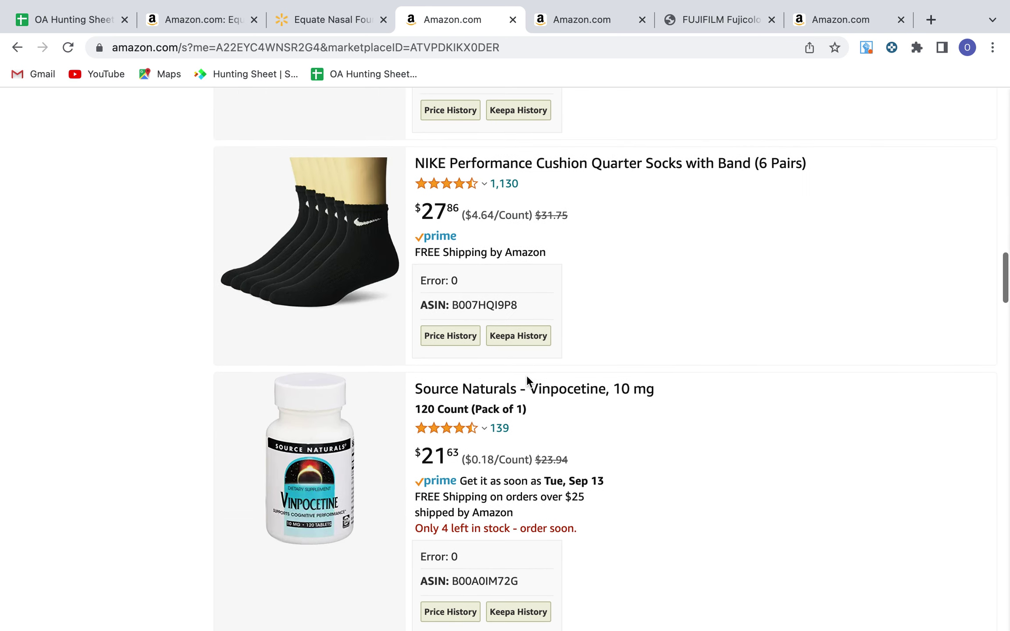
scroll(527, 376, "down", 11)
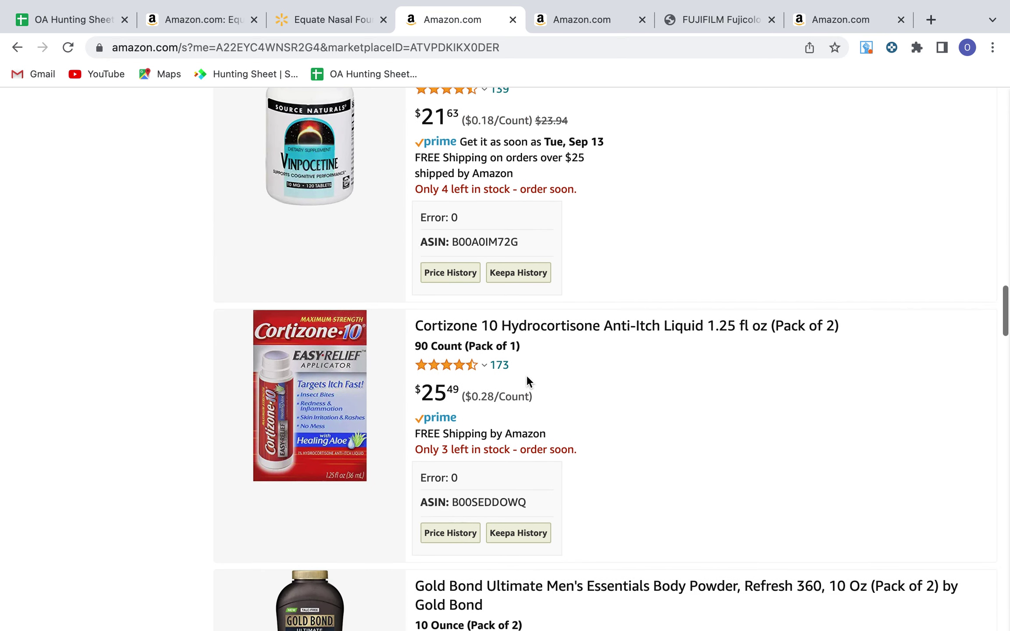
scroll(526, 376, "up", 6)
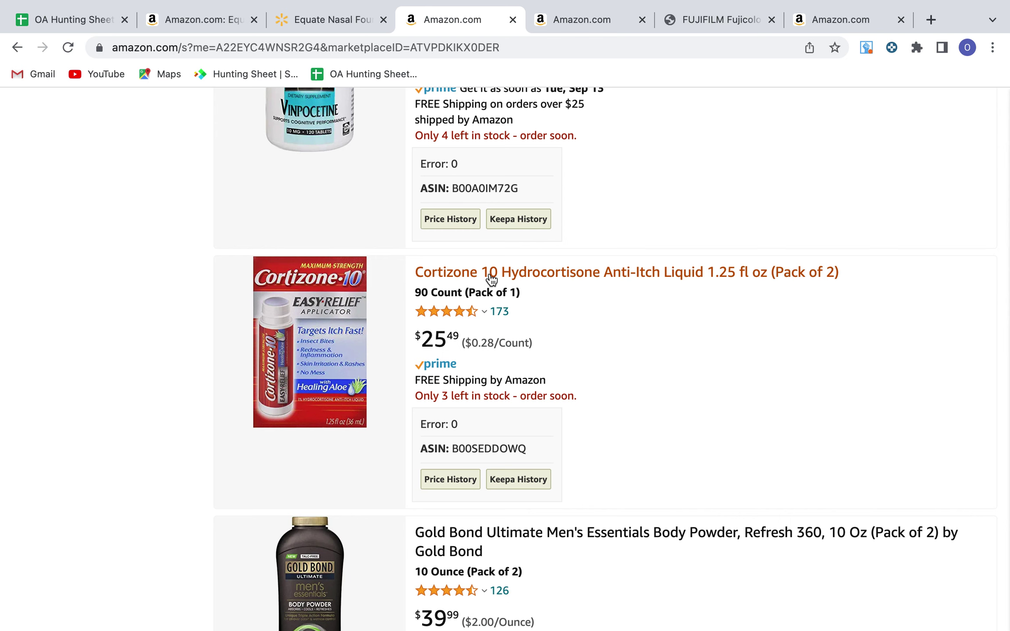
left_click(489, 275, "super")
- Open the Gold Bond Ultimate Men's Essentials Body Powder and Crest 3D White Brilliance toothpaste listings in new background tabs
scroll(506, 362, "down", 8)
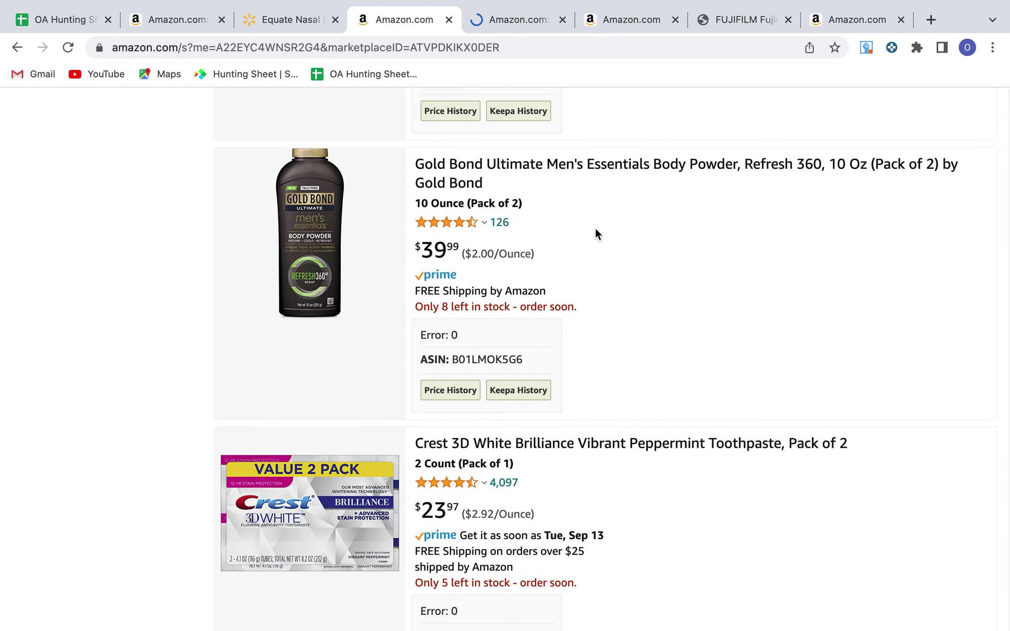
left_click(575, 166, "super")
scroll(563, 322, "down", 4)
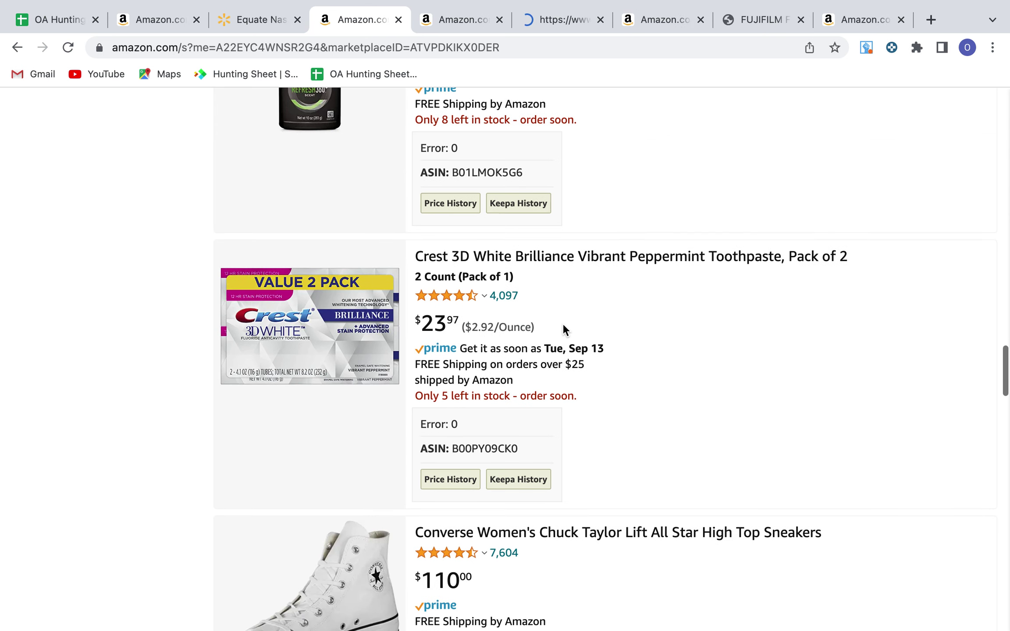
scroll(564, 330, "down", 3)
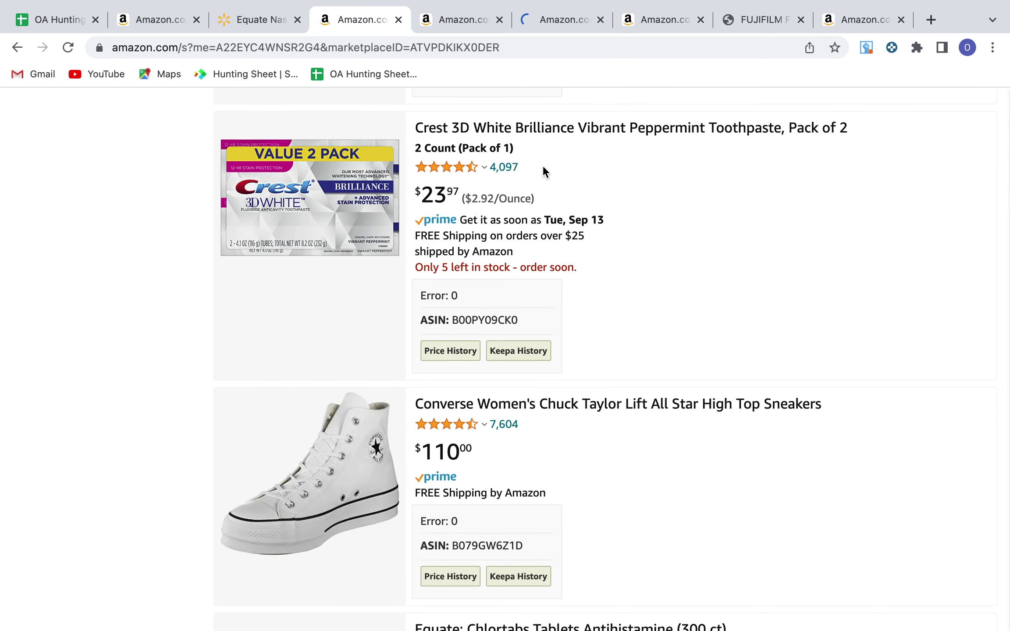
left_click(522, 128, "super")
- Examine the remaining products on the storefront's first results page, from the Converse sneakers to the Tampax Pearl tampons
scroll(526, 272, "down", 5)
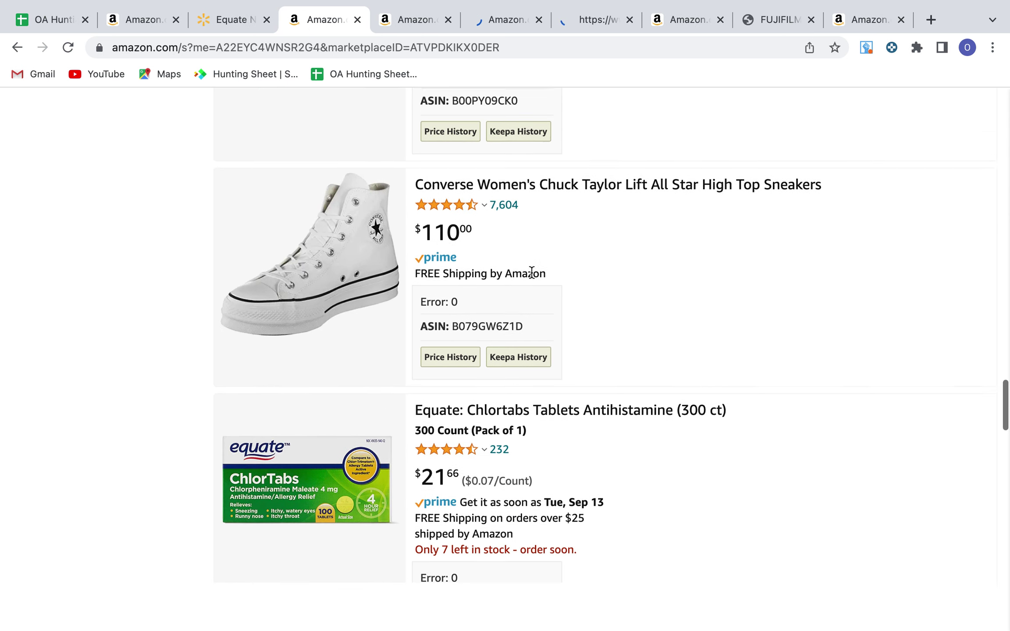
scroll(532, 272, "down", 3)
scroll(461, 342, "up", 2)
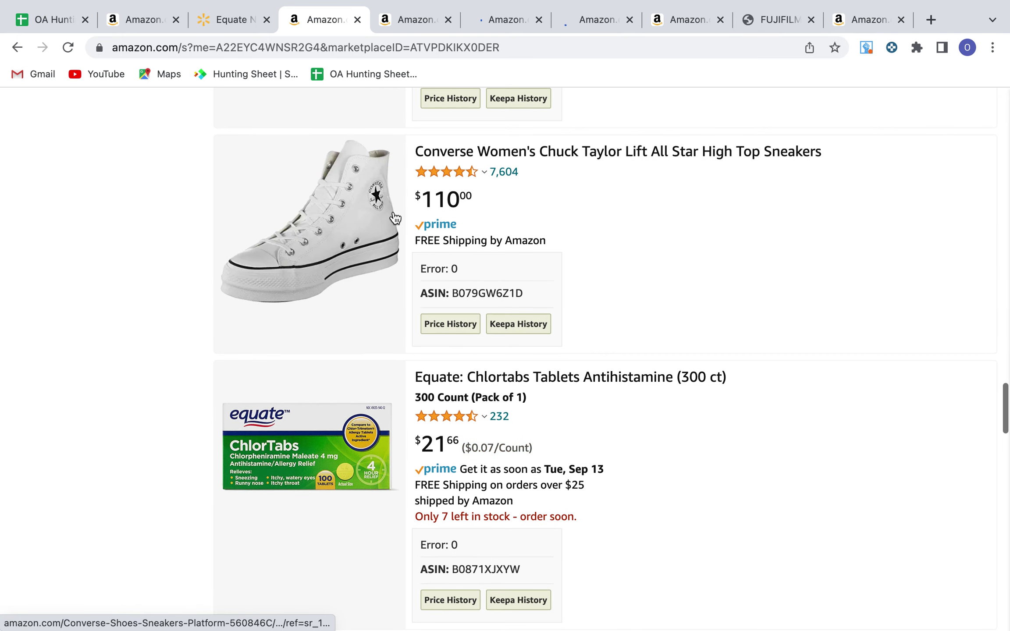
scroll(396, 246, "up", 4)
scroll(397, 263, "down", 3)
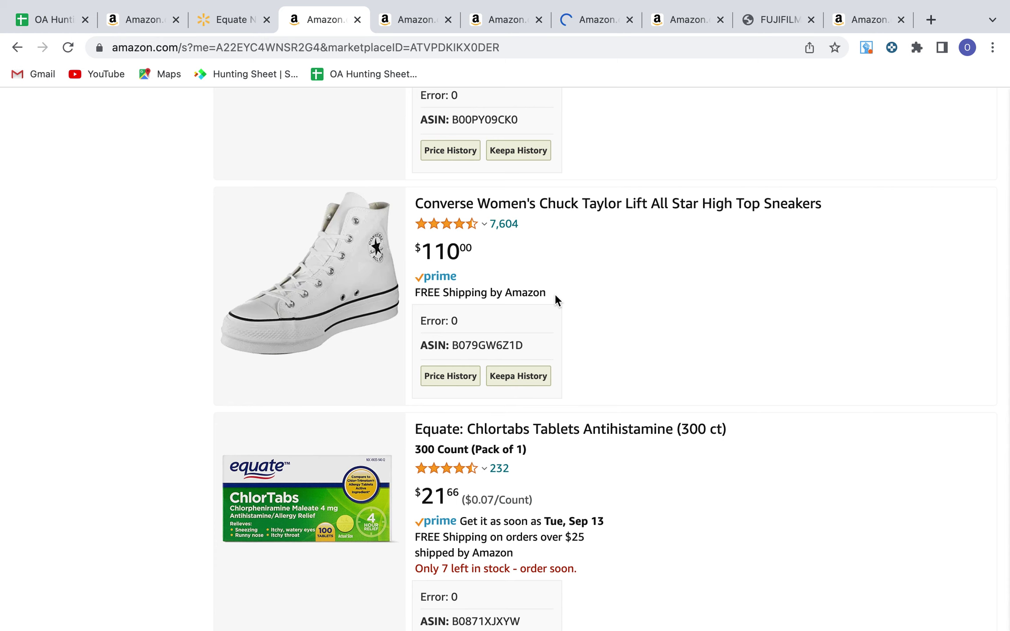
scroll(555, 296, "down", 2)
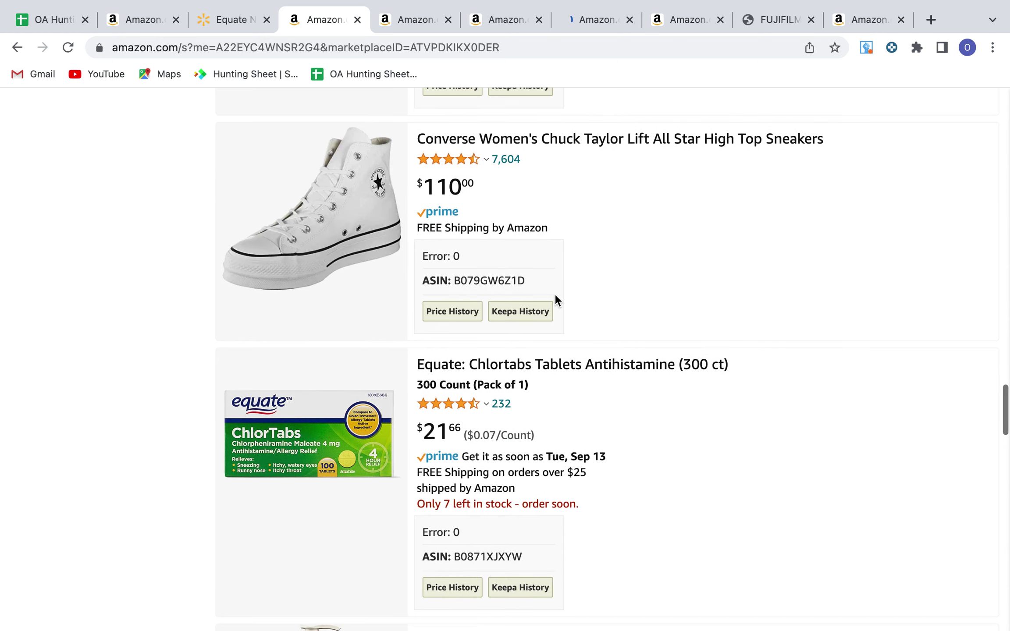
scroll(559, 378, "down", 7)
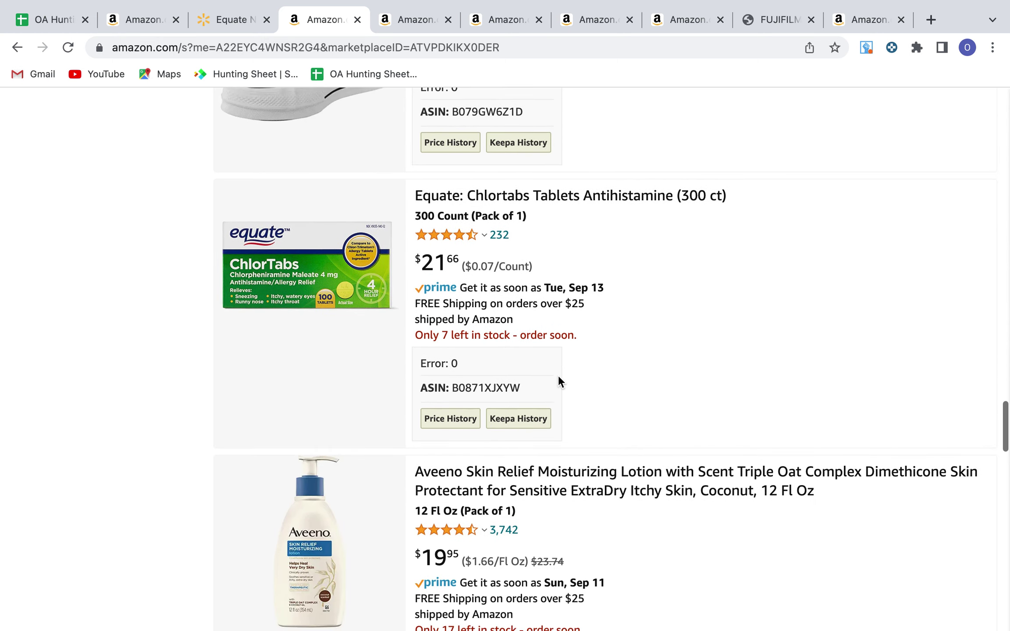
scroll(559, 378, "down", 7)
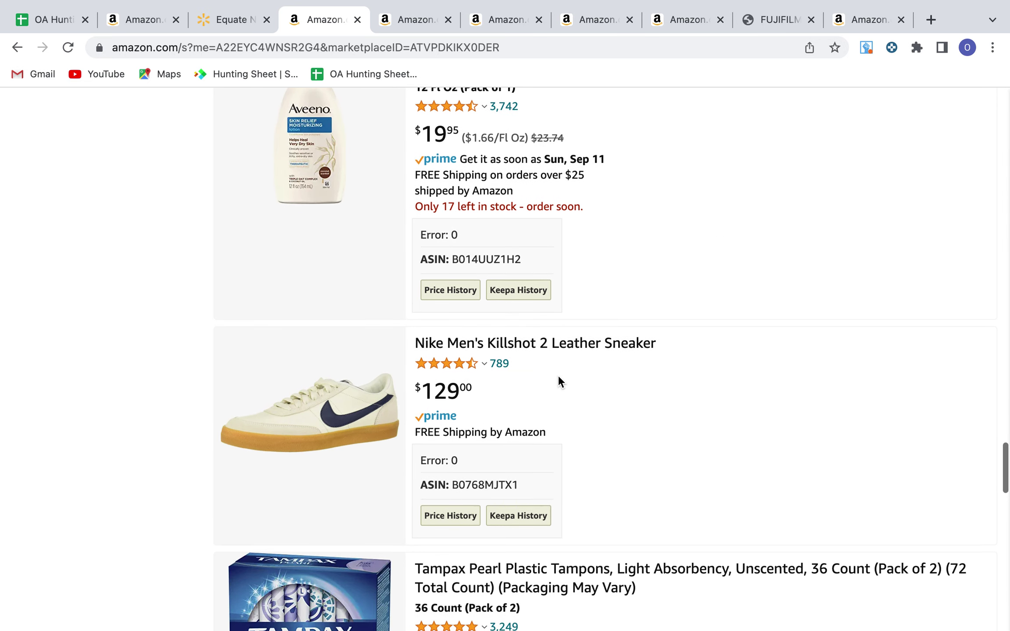
scroll(602, 399, "down", 7)
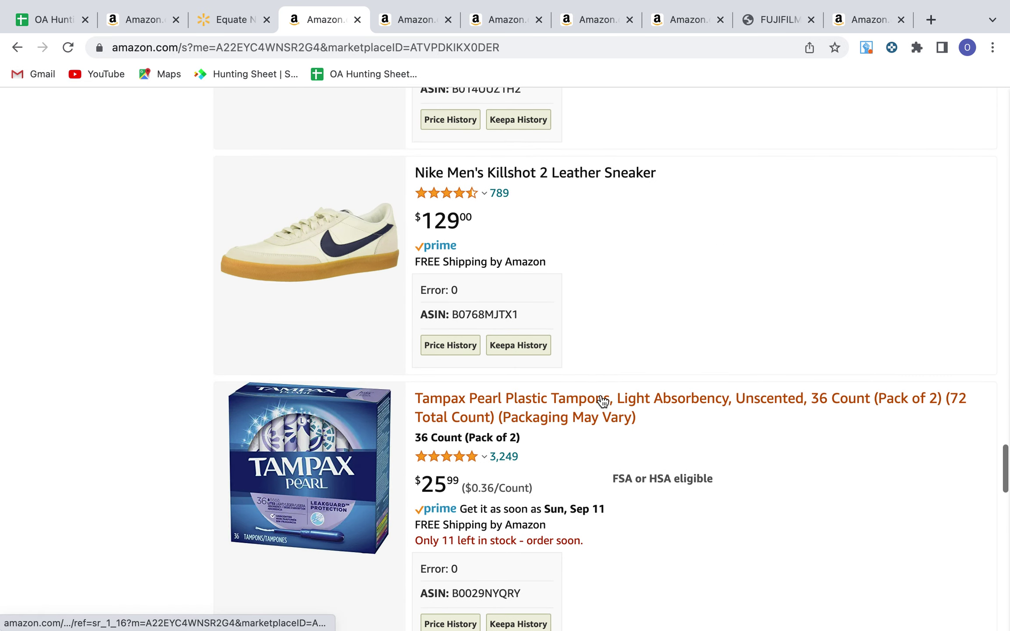
scroll(601, 394, "down", 1)
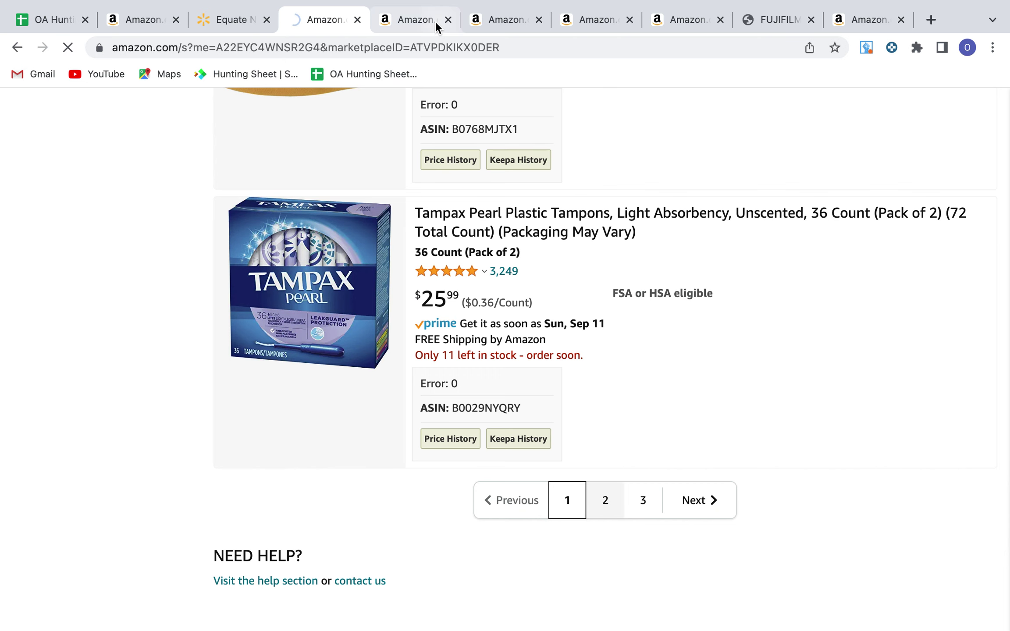
- Search Google for "Cortizone 10 Hydrocortisone Anti-Itch Liquid 1.25 fl oz", taken from the Cortizone listing's title without the pack size
left_click(406, 20)
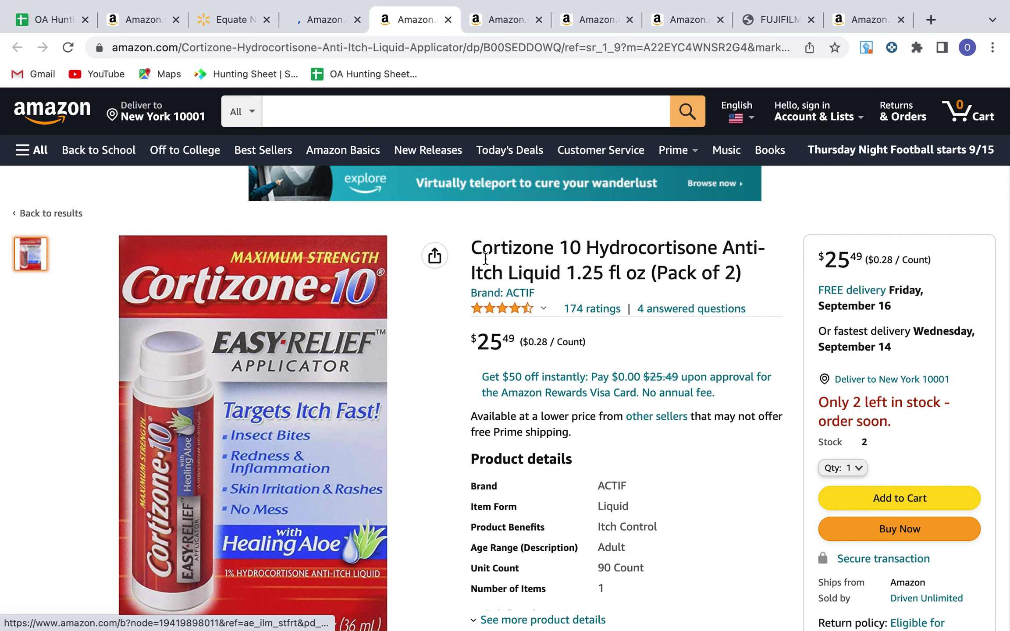
left_click_drag(471, 248, 637, 274)
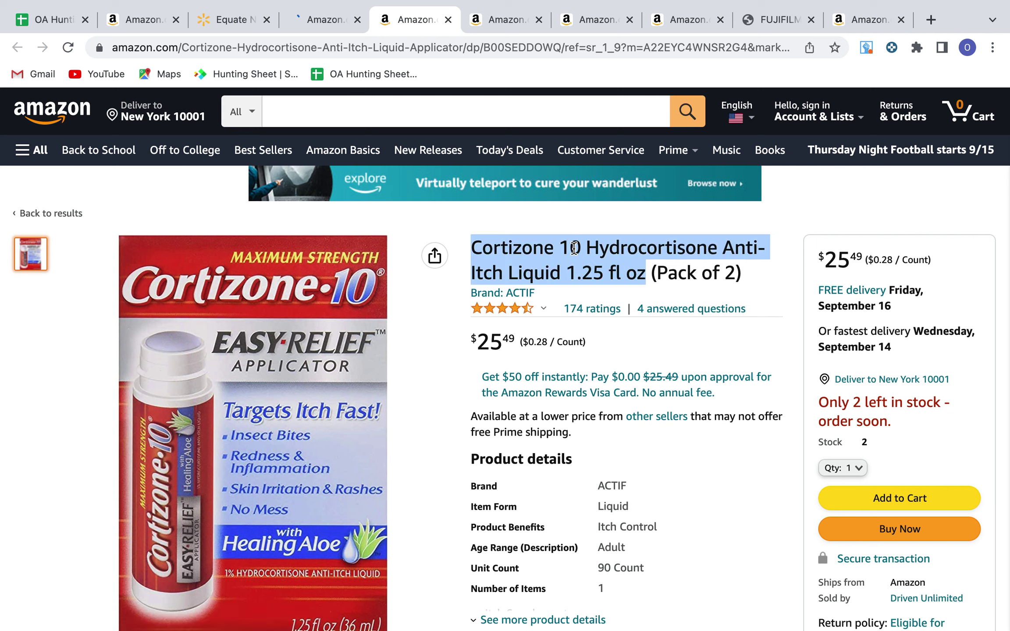
right_click(576, 248)
left_click(625, 312)
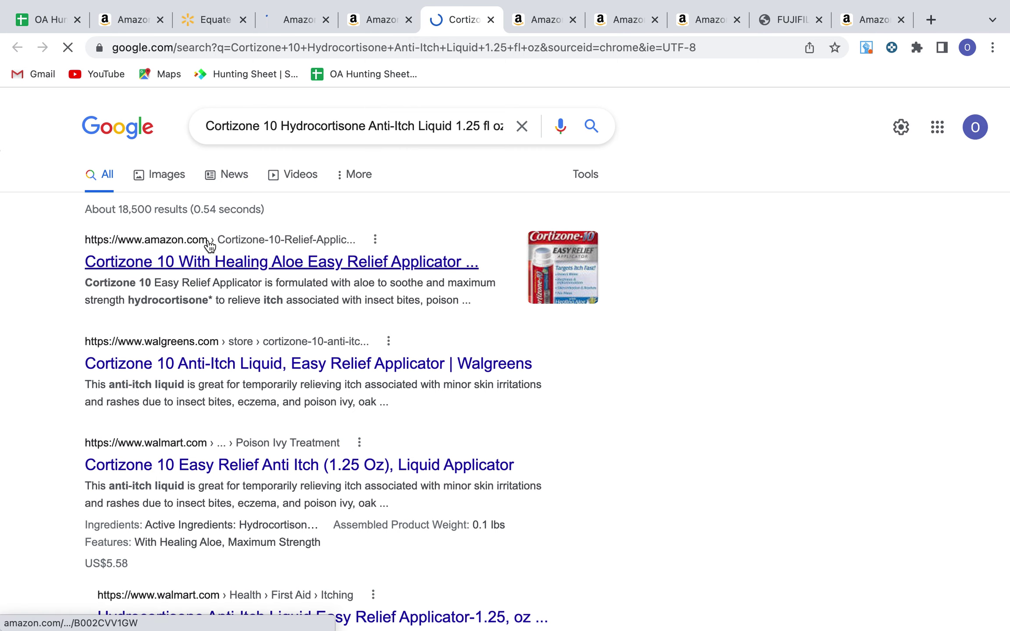
- Open the Walgreens result and both Walmart results for the Cortizone applicator in new background tabs
scroll(272, 375, "down", 2)
scroll(272, 375, "down", 1)
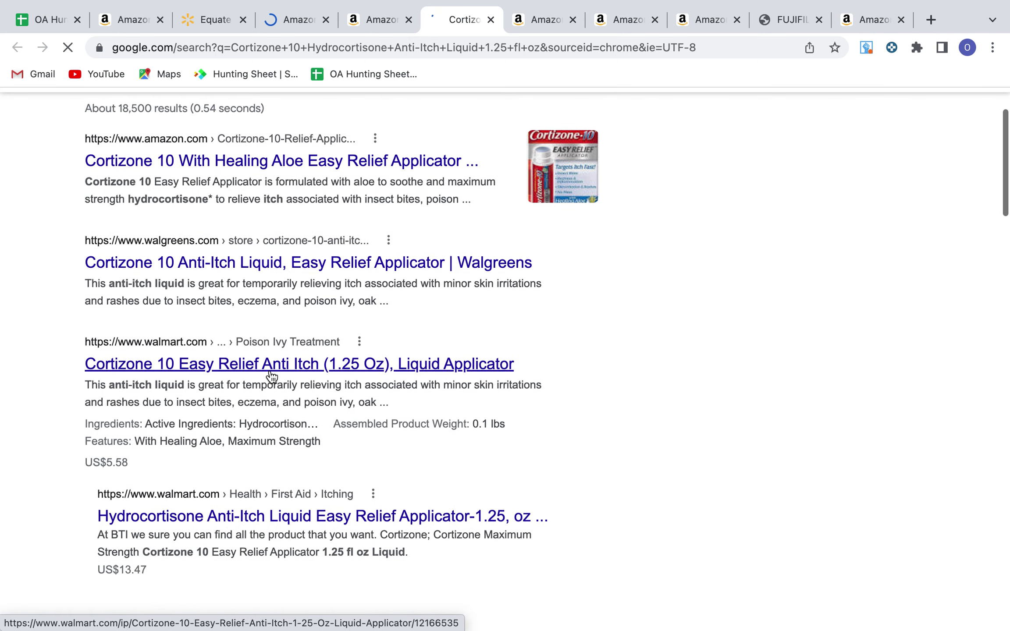
left_click(242, 366)
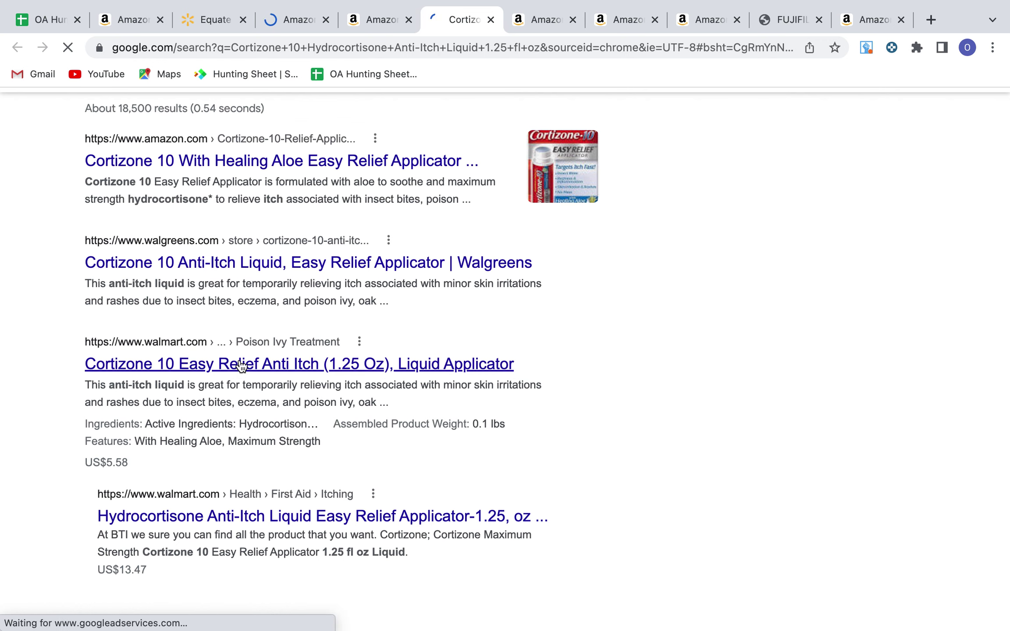
left_click(246, 265, "super")
scroll(267, 353, "down", 3)
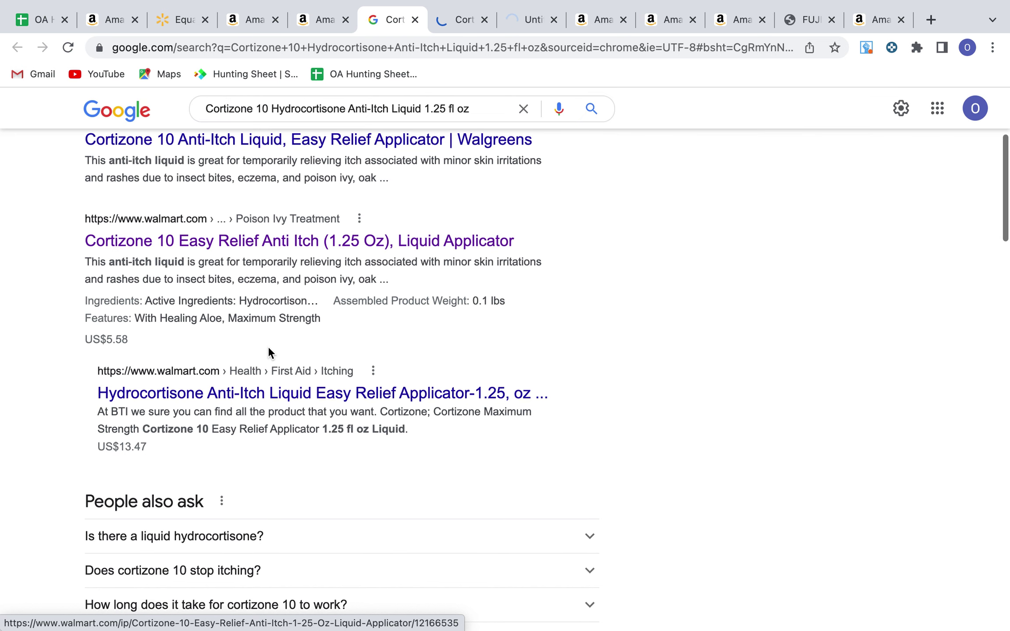
scroll(269, 353, "down", 2)
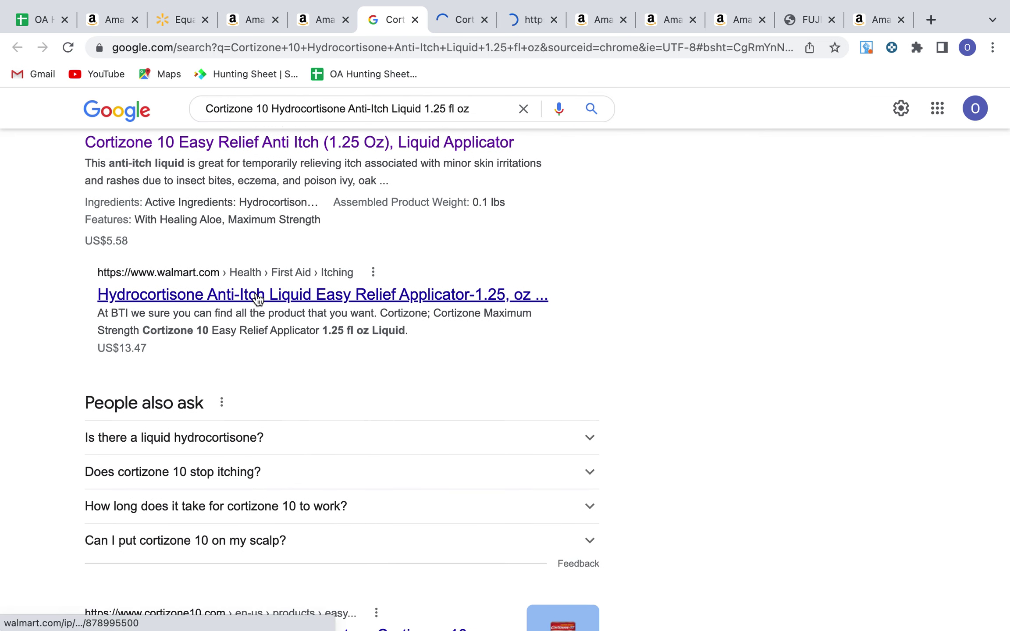
left_click(258, 300, "super")
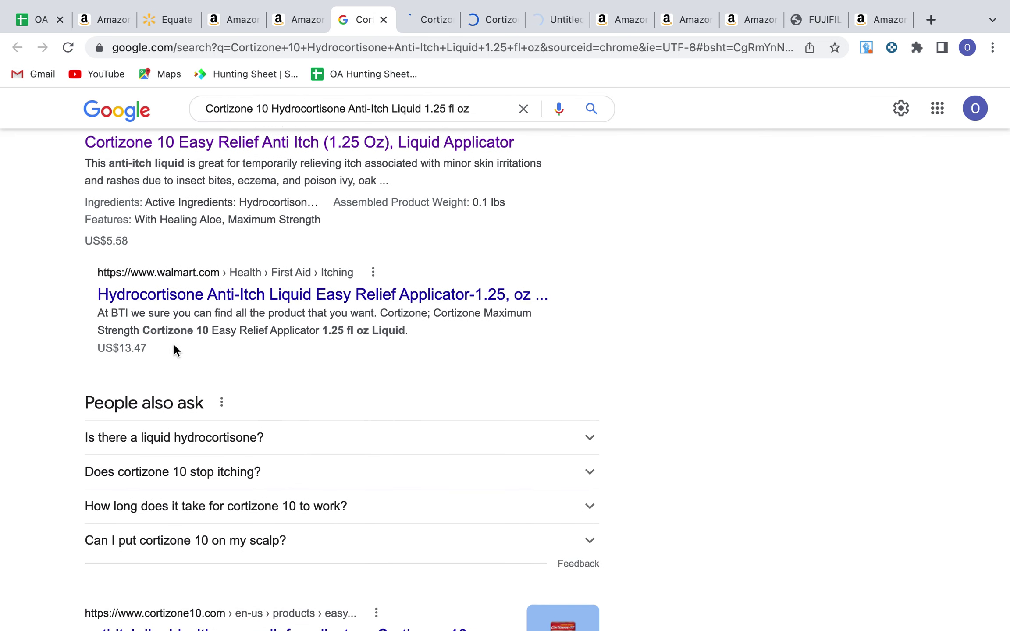
- Examine the Cortizone-10, Rite Aid and CVS results further down the Google results for the anti-itch liquid
scroll(302, 376, "down", 6)
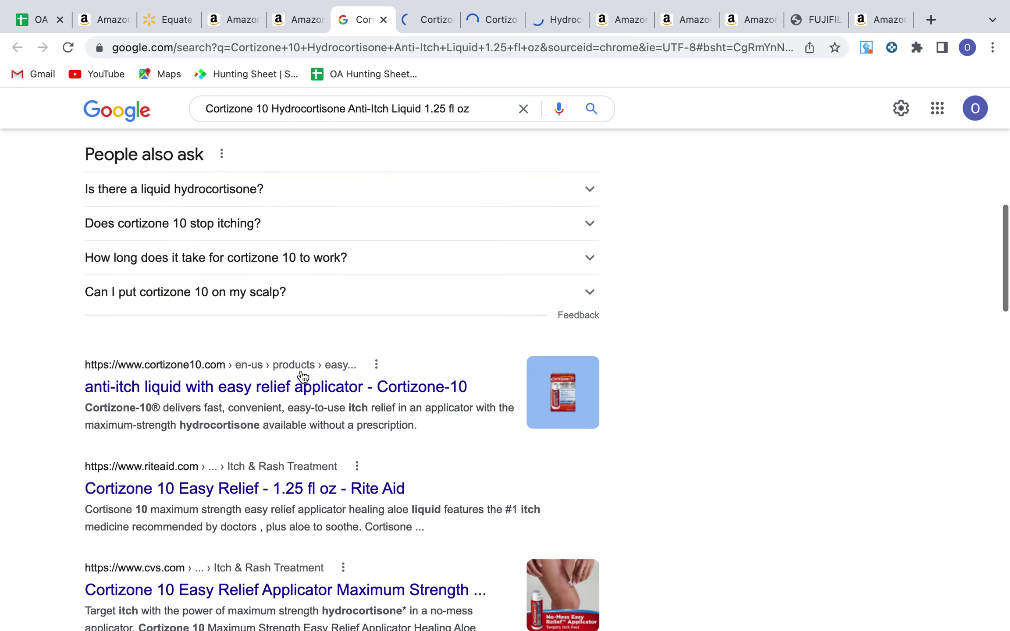
scroll(301, 377, "down", 2)
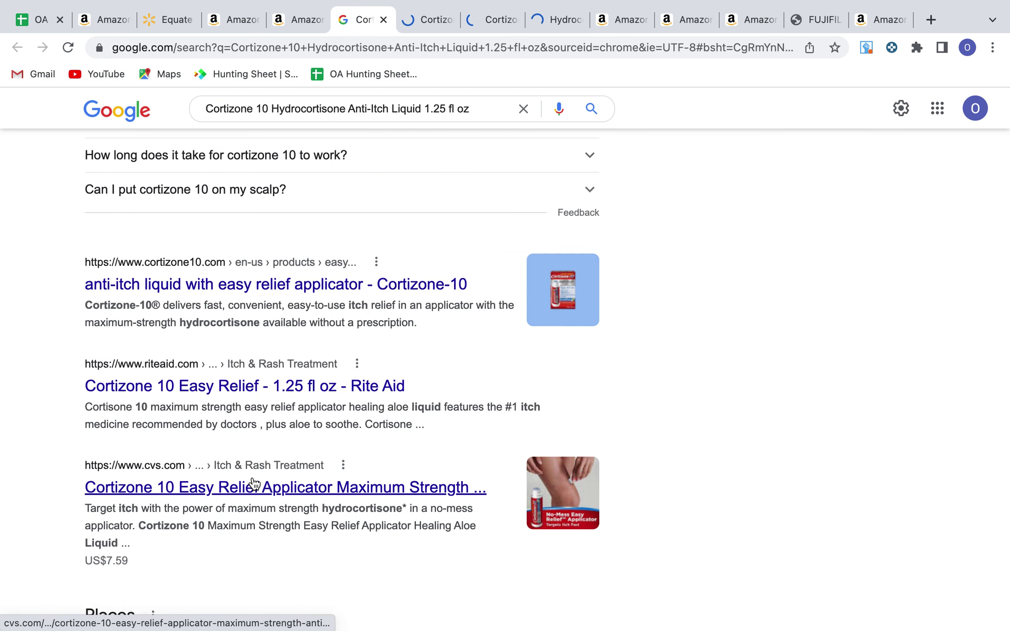
scroll(253, 482, "down", 2)
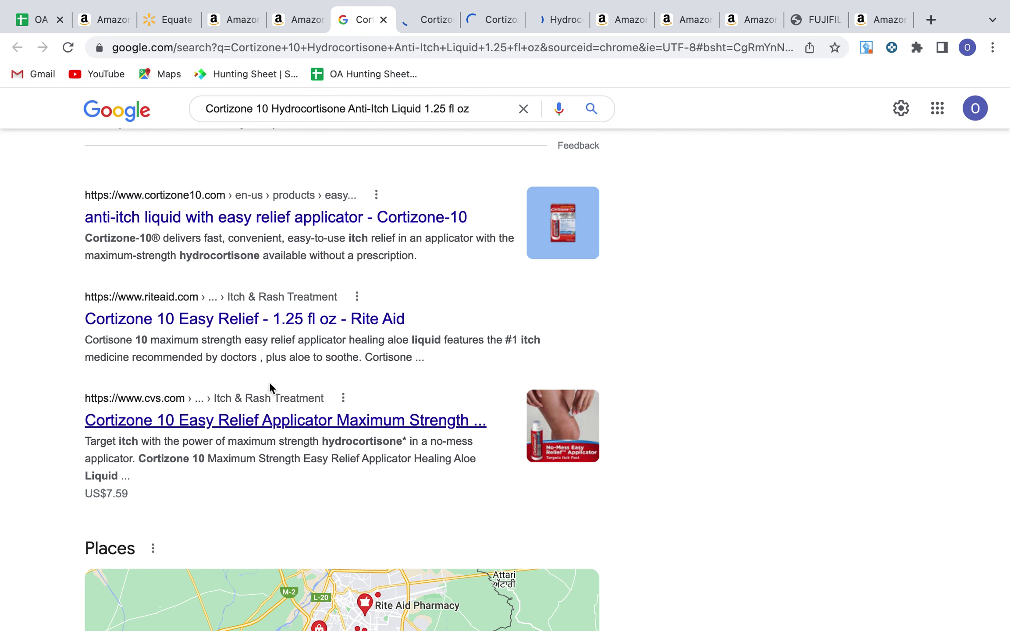
scroll(236, 430, "up", 1)
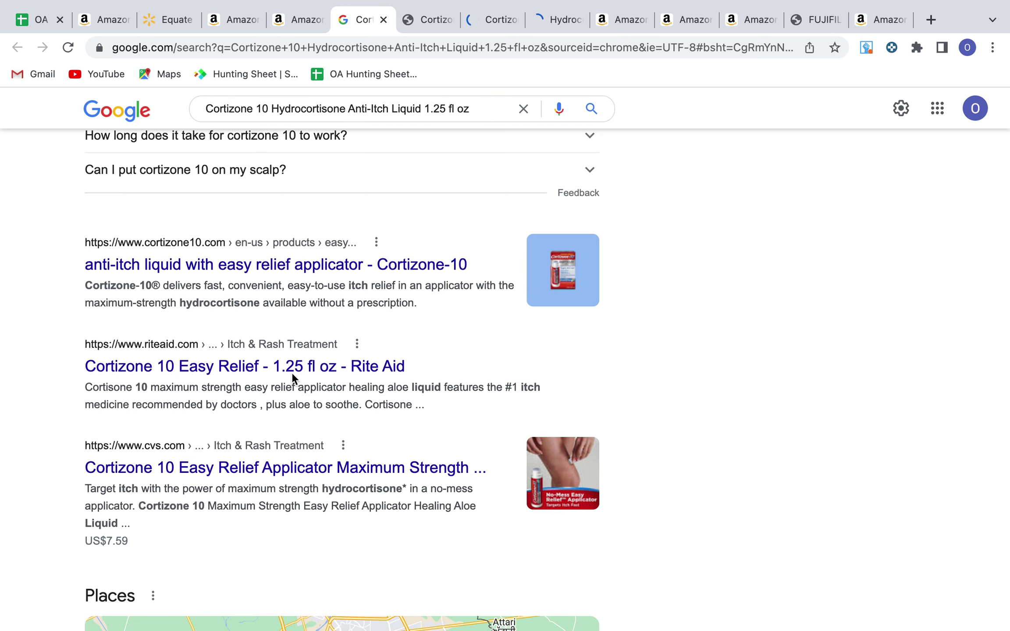
scroll(394, 285, "up", 3)
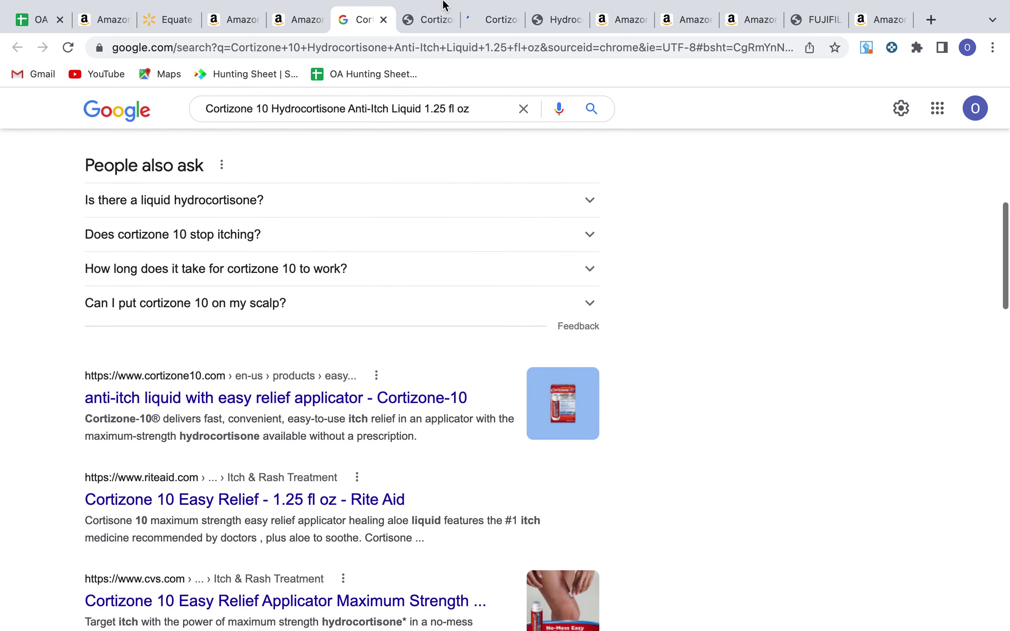
- Bring up the Walmart Cortizone 10 Easy Relief listing and place its tab directly beside the Amazon Cortizone listing
left_click(415, 16)
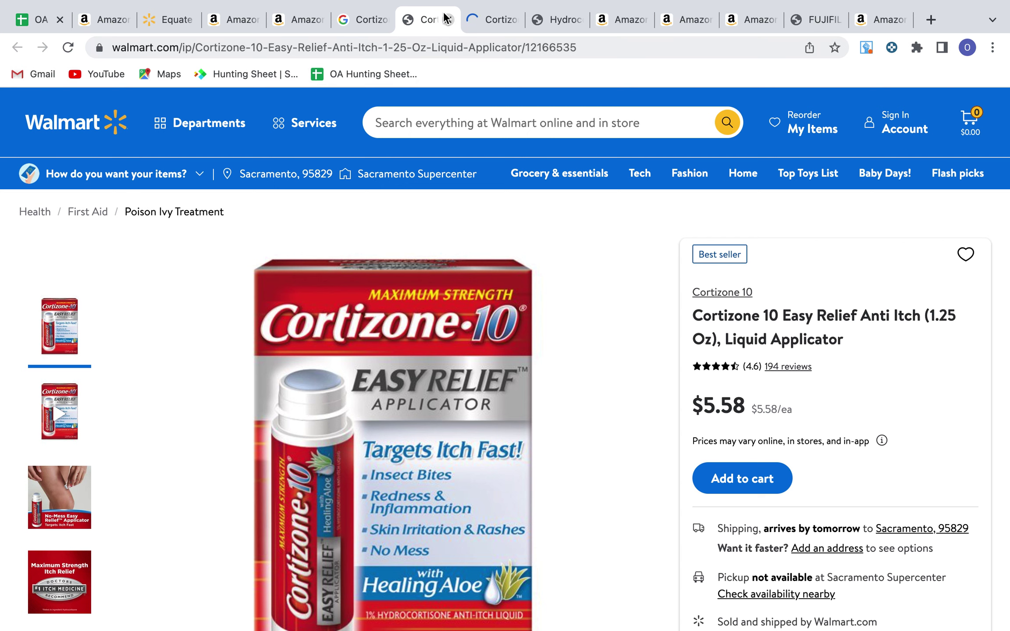
left_click_drag(425, 17, 337, 20)
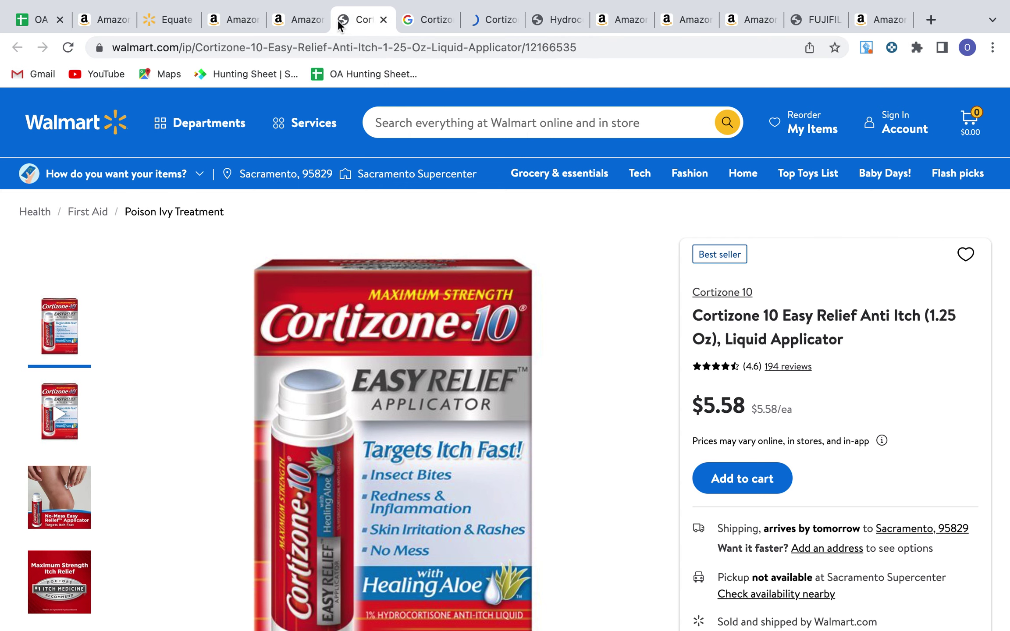
- Check the wording of the Amazon Cortizone title against the title of the Walmart listing
left_click(299, 21)
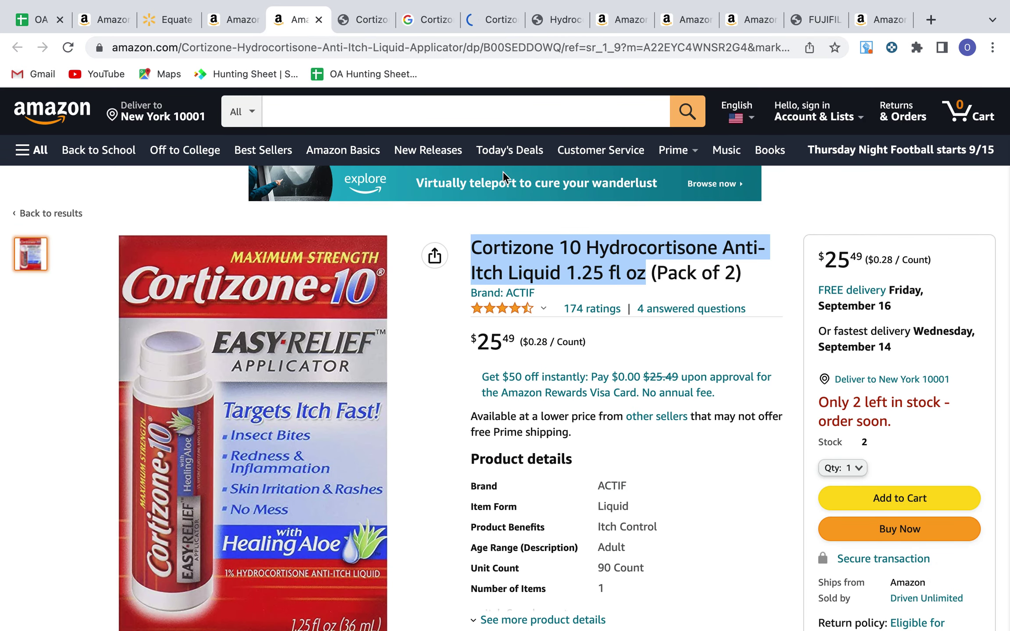
left_click(582, 253)
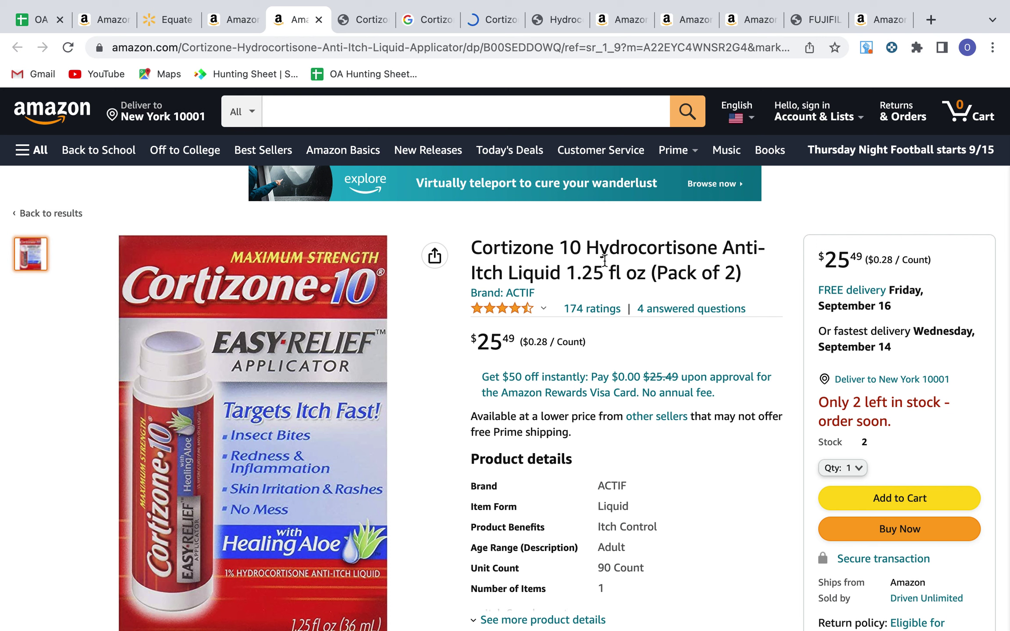
double_click(486, 279)
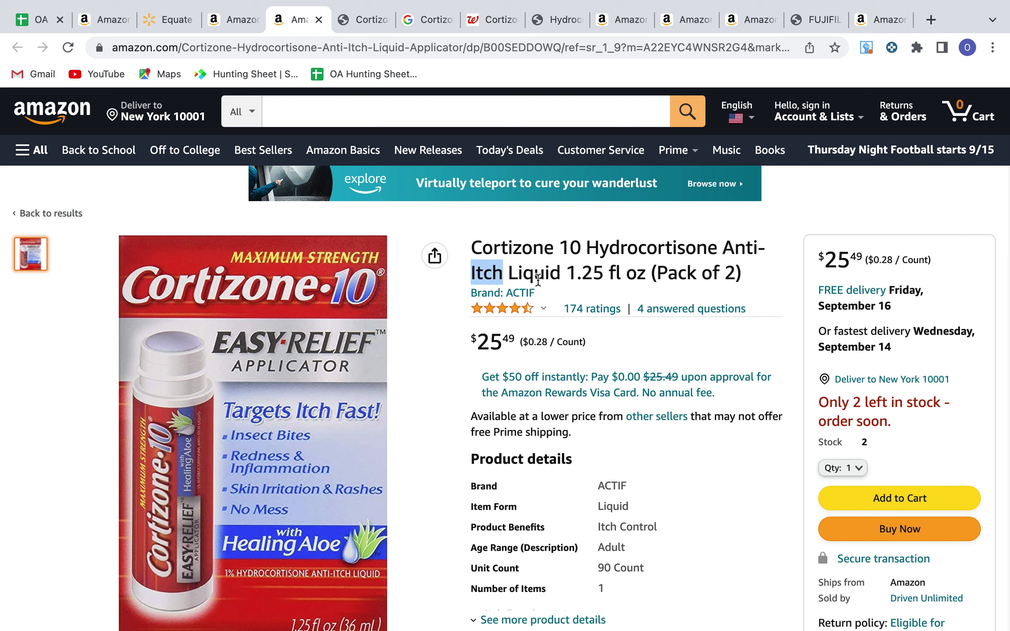
double_click(538, 279)
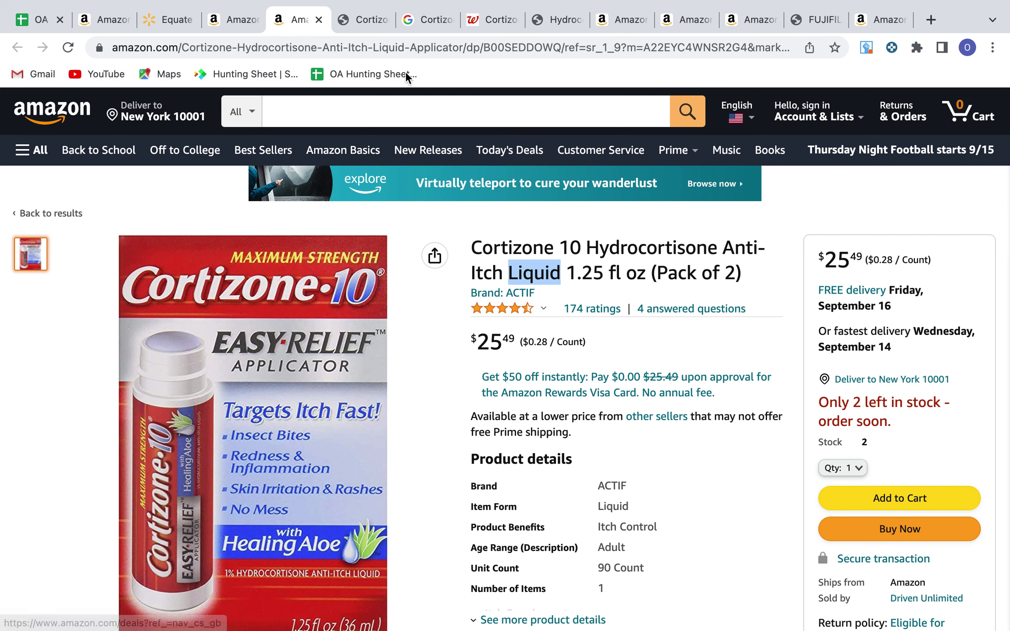
left_click(359, 23)
scroll(435, 276, "down", 2)
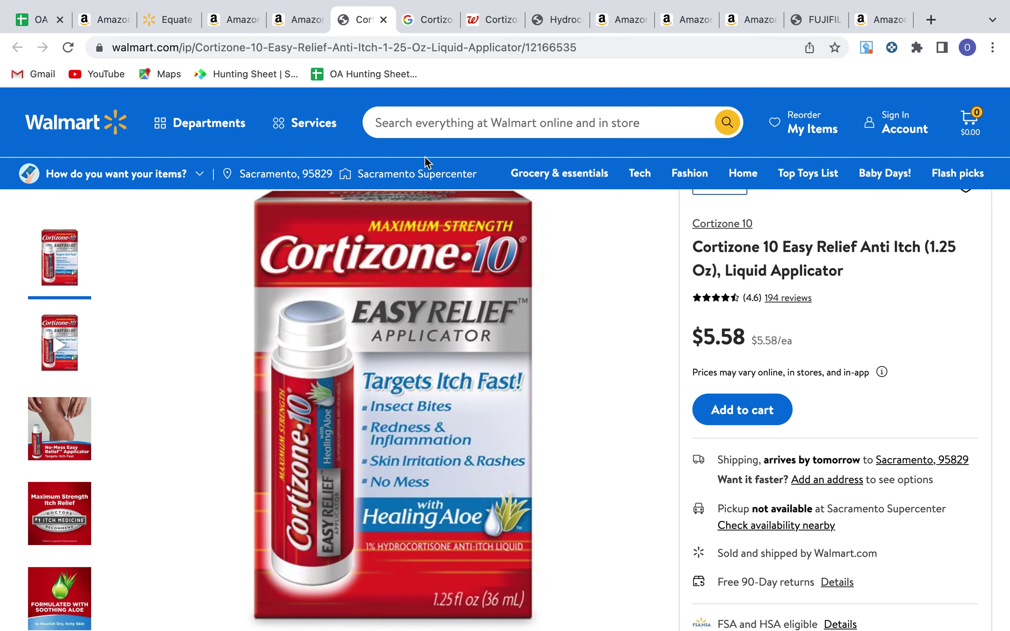
- Compare the product image, pack size and price of the Cortizone applicator between the Amazon and Walmart listings
left_click(305, 18)
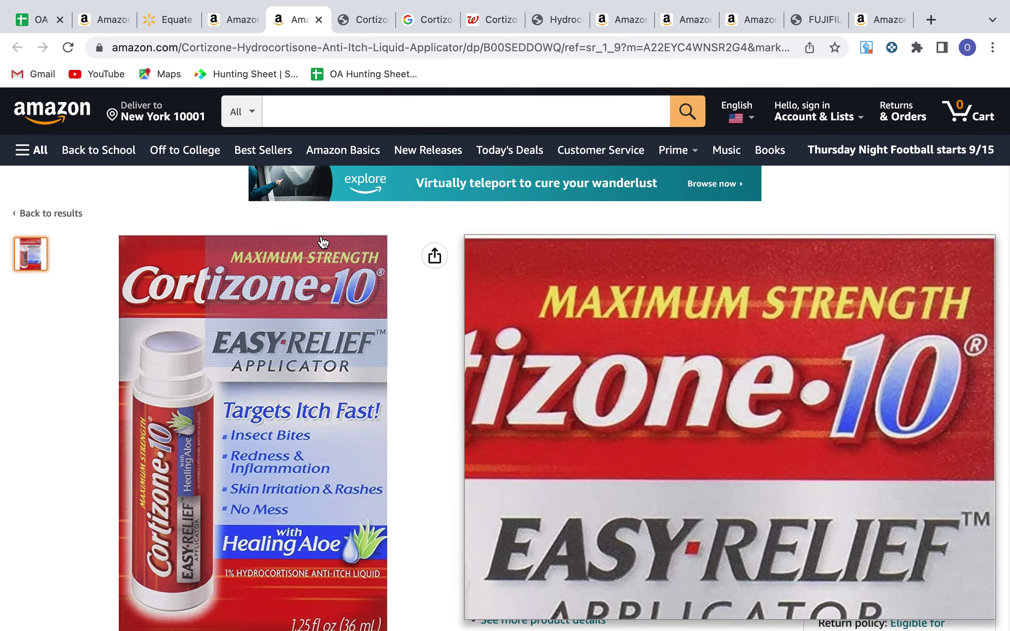
left_click(350, 24)
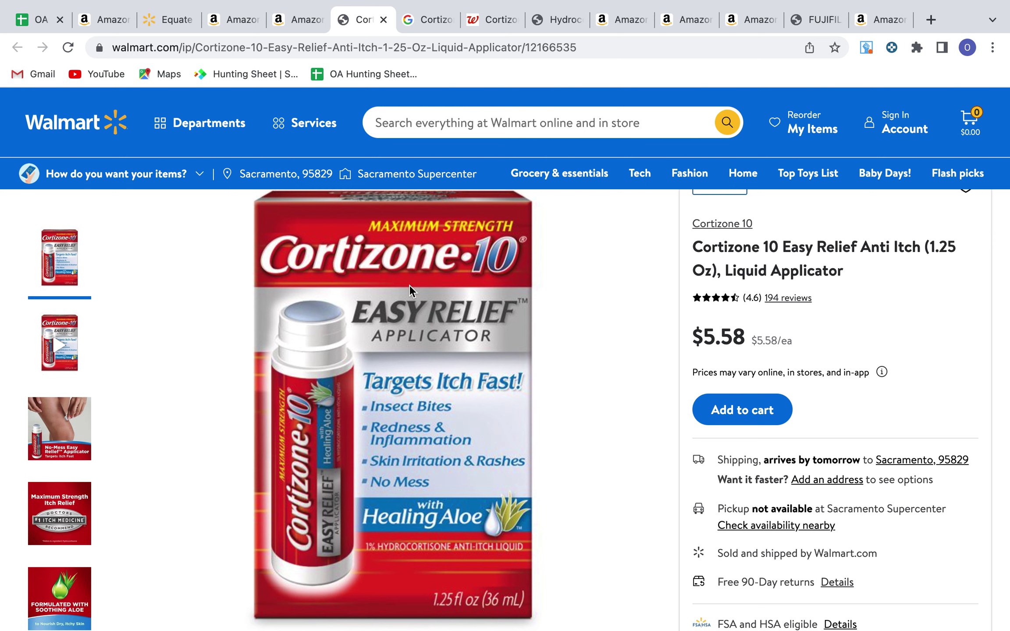
left_click(302, 23)
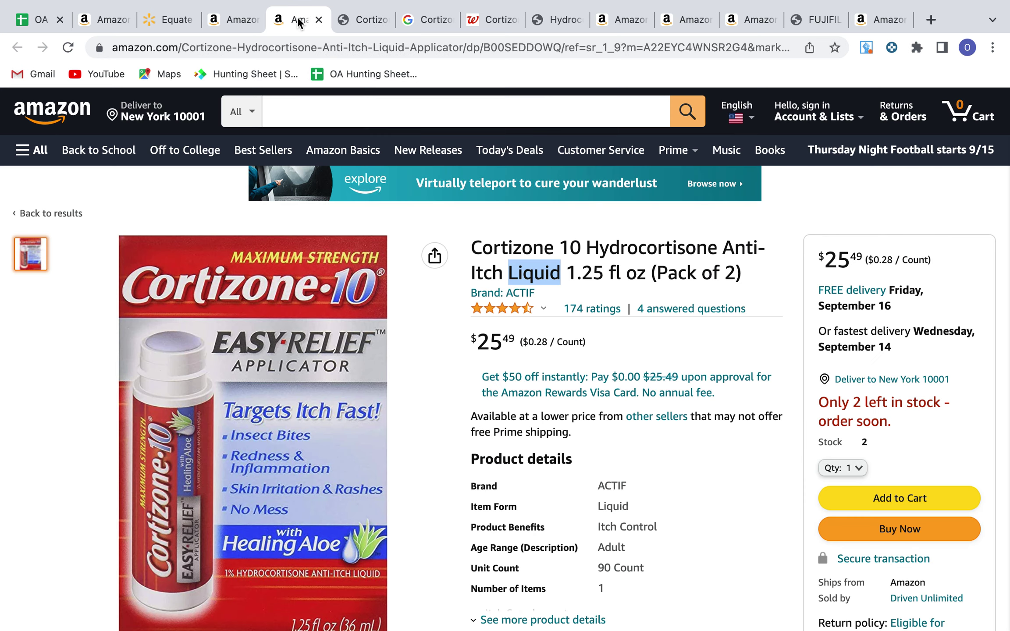
scroll(535, 364, "down", 2)
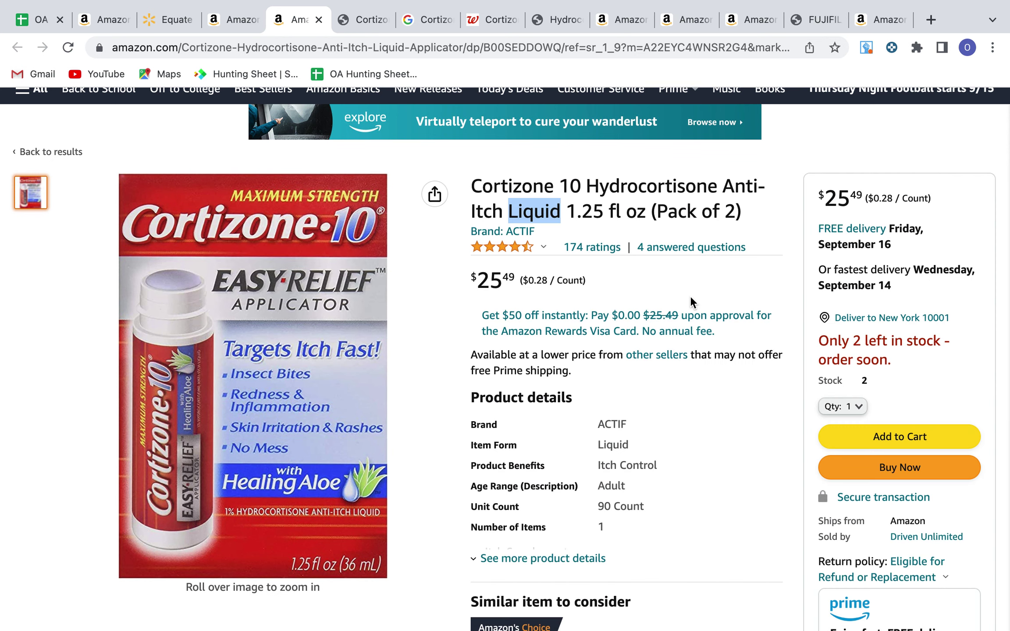
left_click(363, 19)
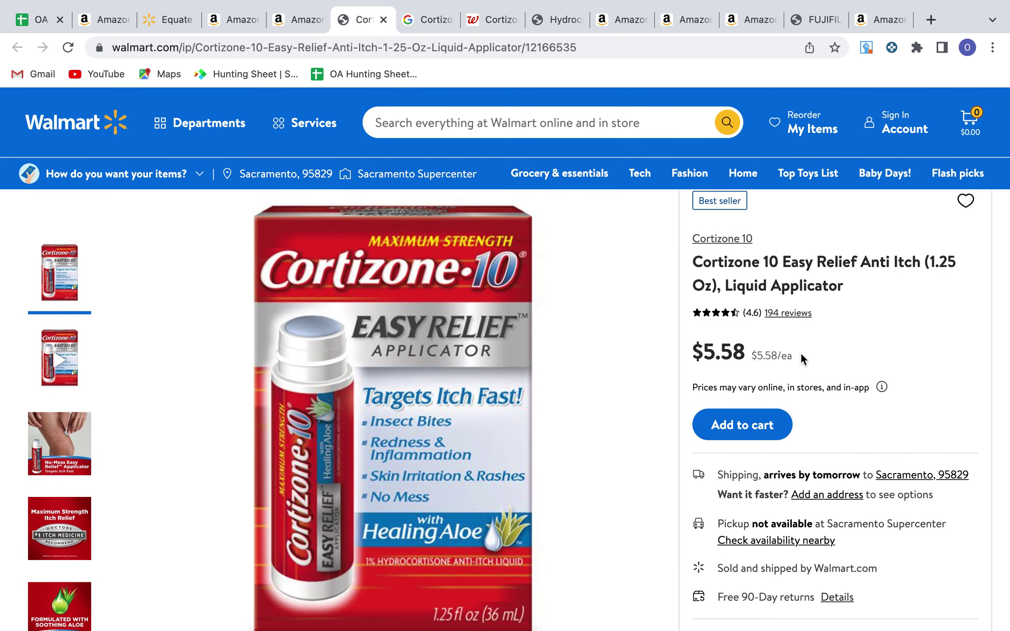
scroll(800, 353, "up", 1)
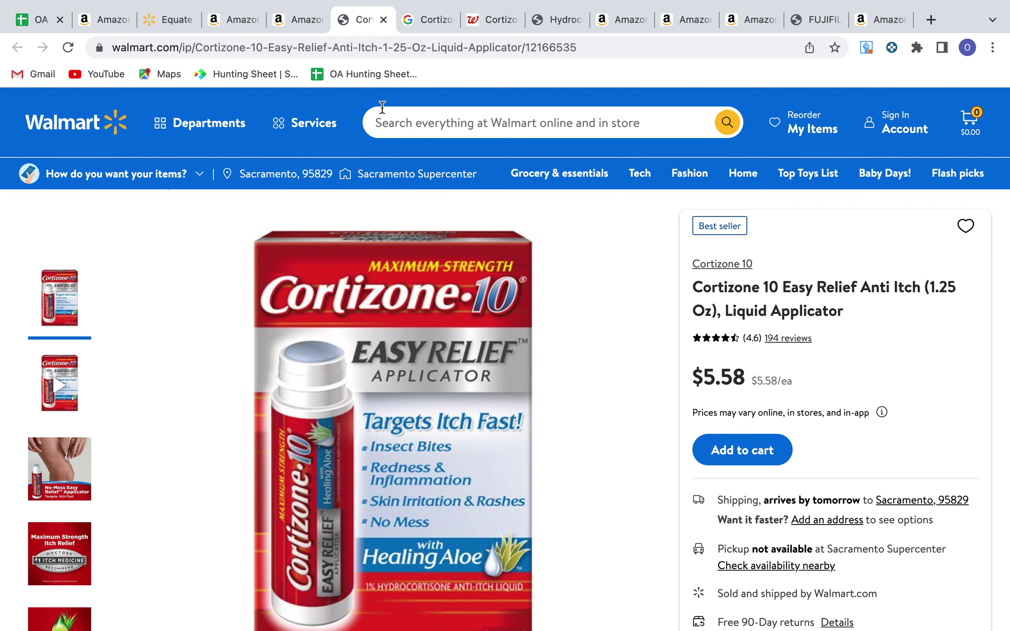
left_click(296, 21)
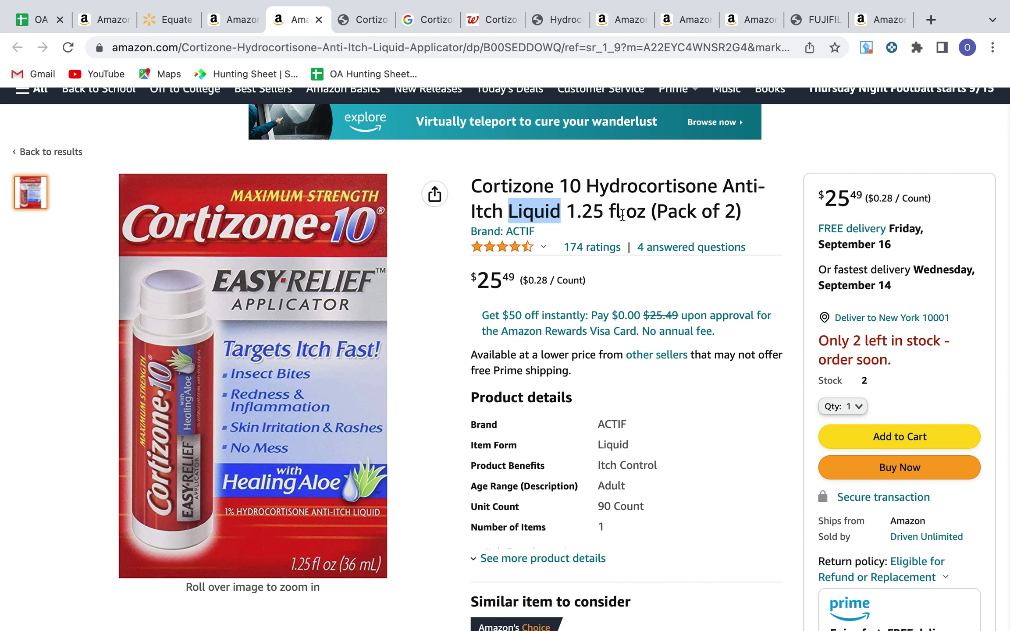
scroll(787, 404, "down", 2)
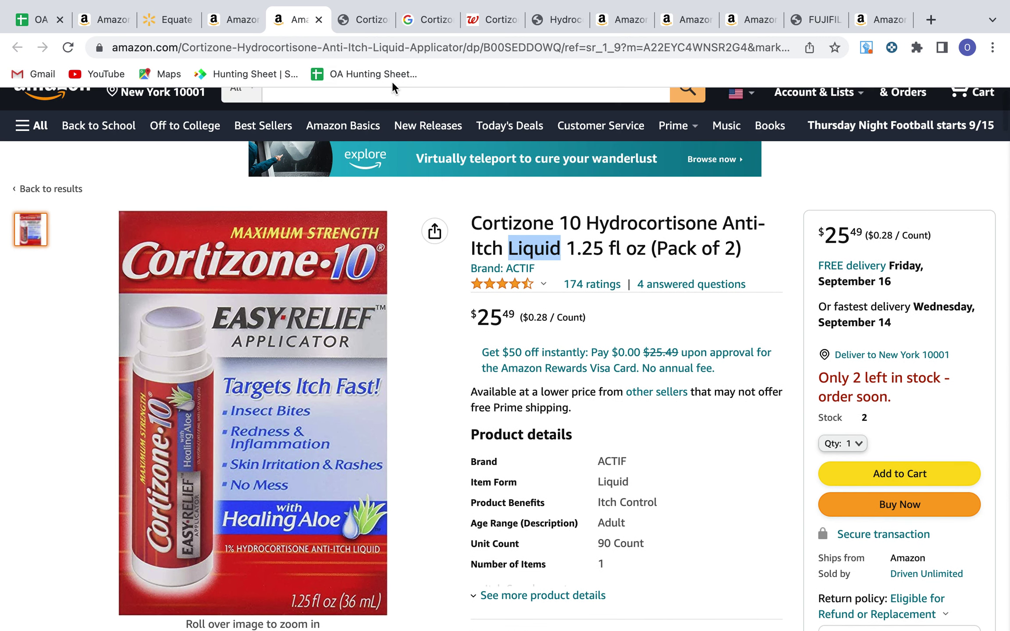
- Look over the seller's second storefront results page, starting with the Listerine mouthwash
left_click(235, 19)
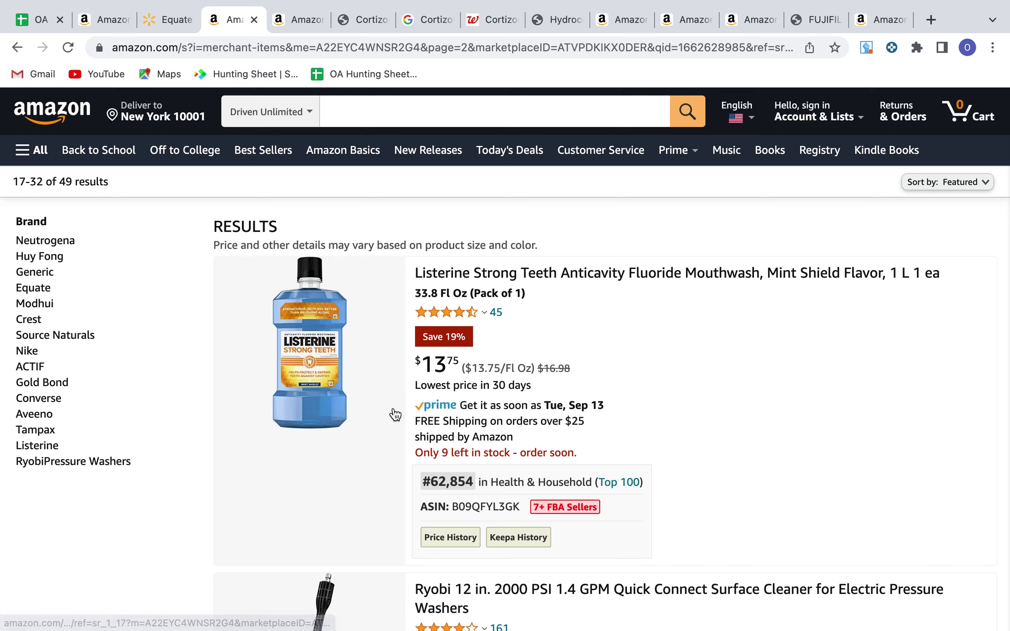
scroll(394, 415, "down", 5)
scroll(395, 415, "up", 5)
- Reload the Amazon Cortizone listing with its URL stripped of everything after "/dp/B00SEDDOWQ/"
left_click(284, 17)
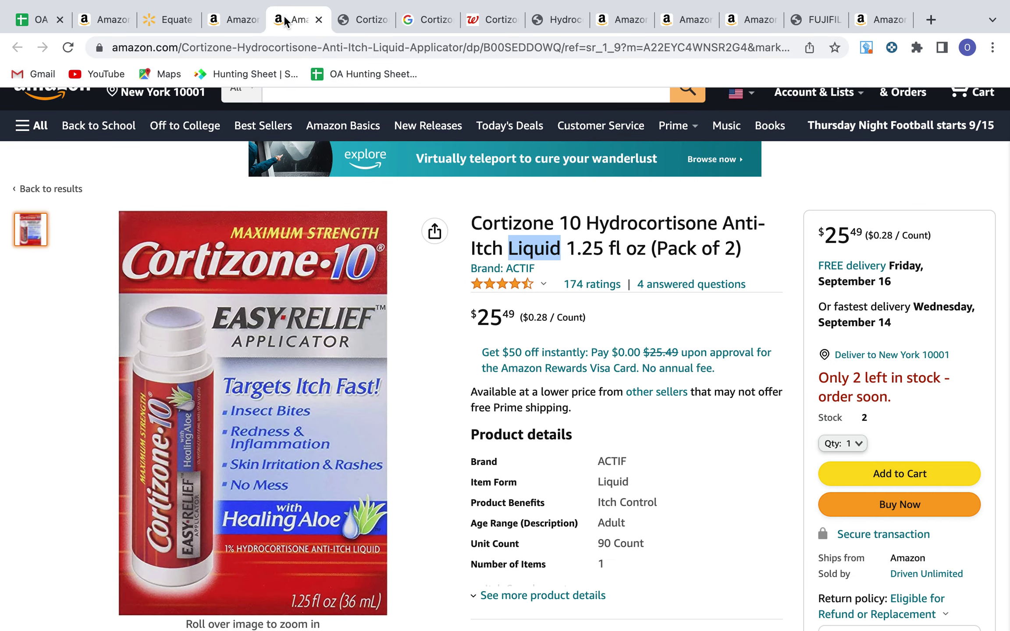
left_click_drag(567, 51, 647, 61)
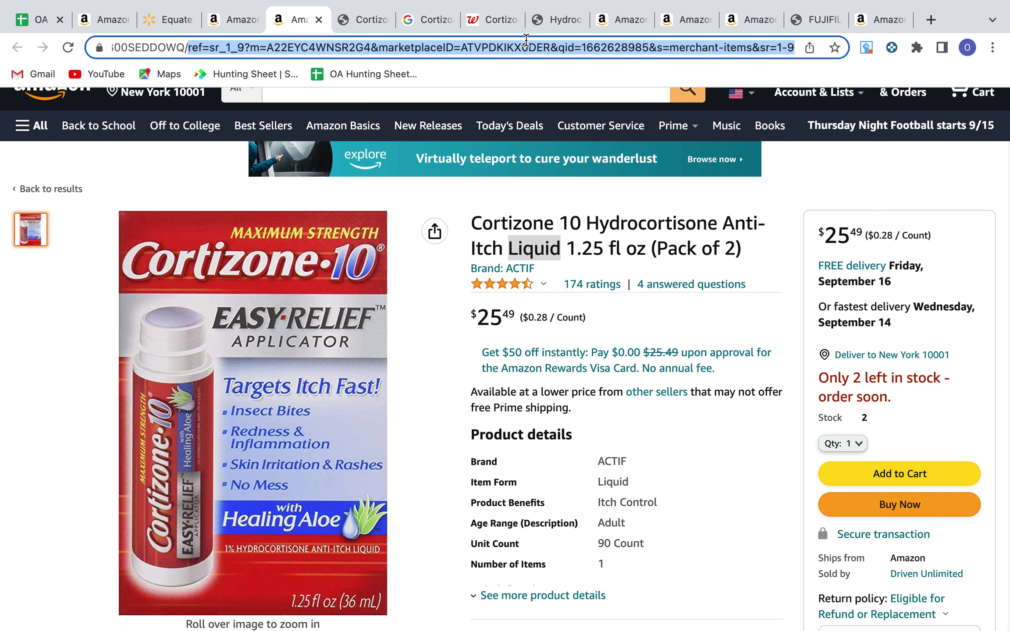
key("BackSpace")
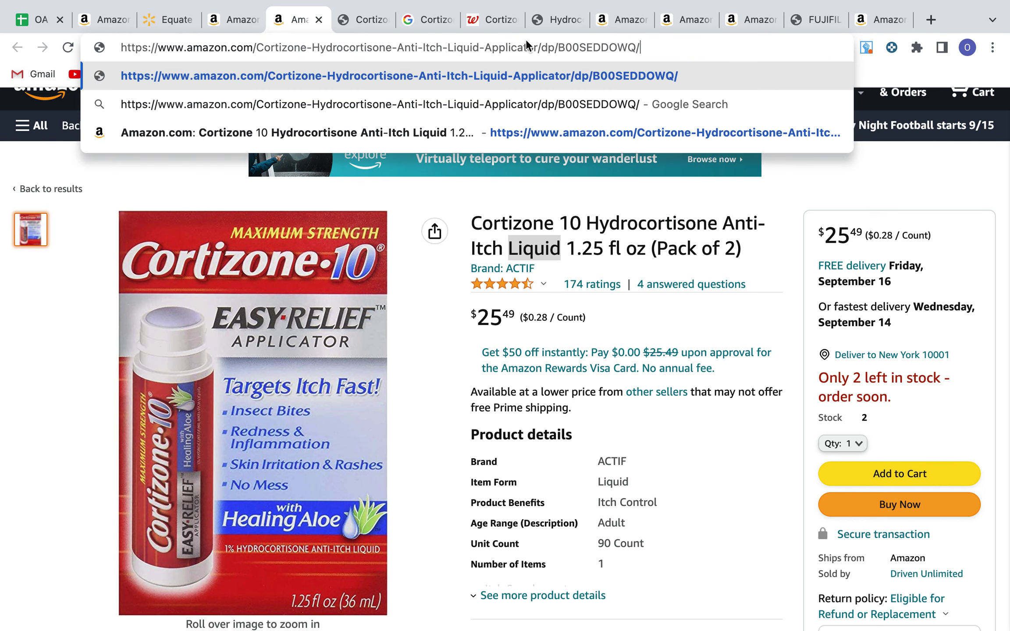
key("Return")
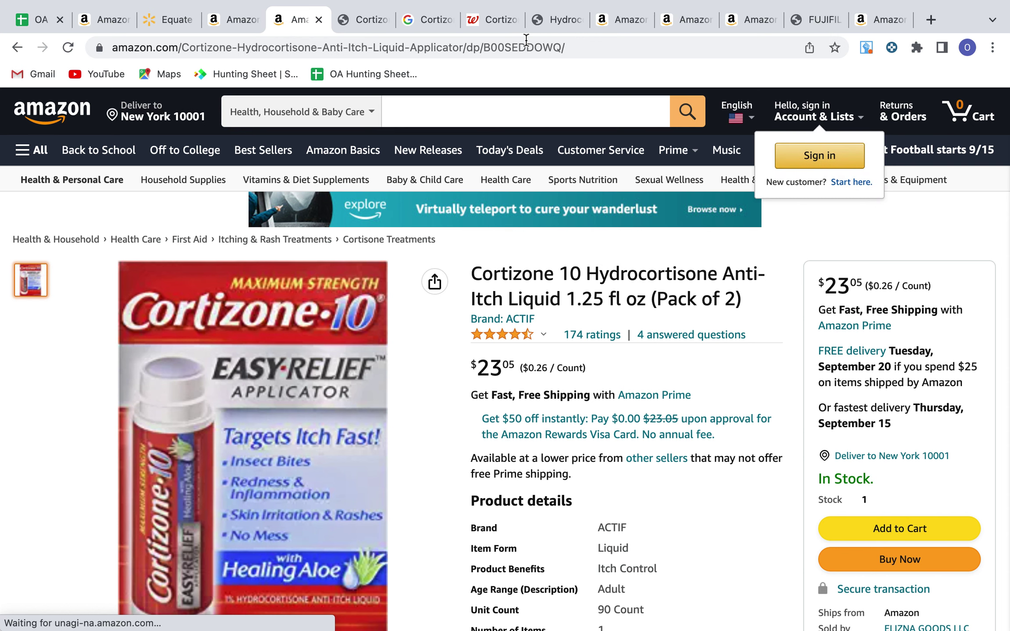
scroll(589, 214, "down", 2)
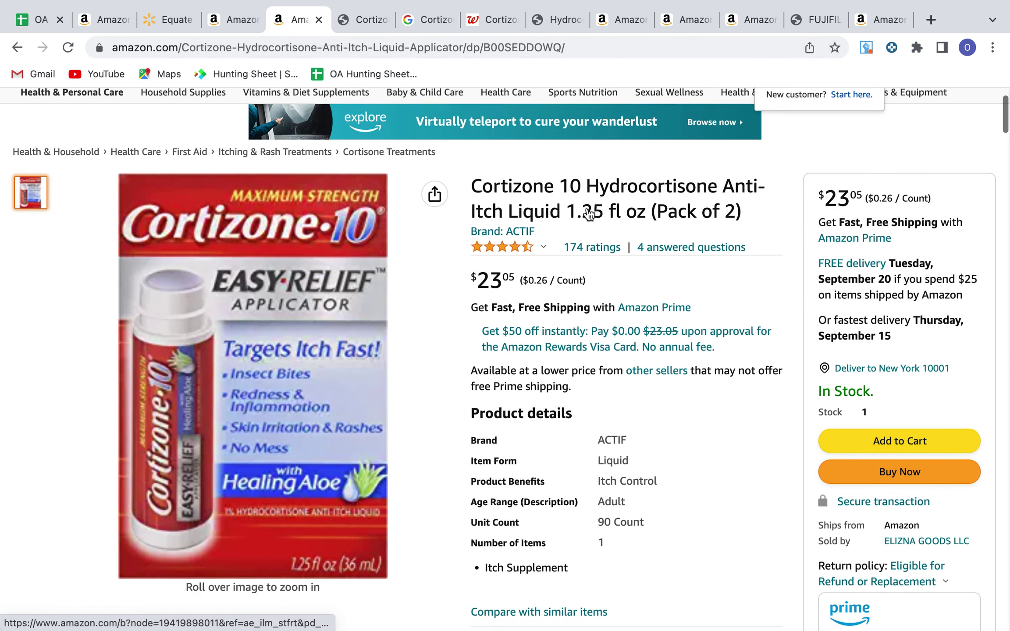
scroll(589, 214, "up", 1)
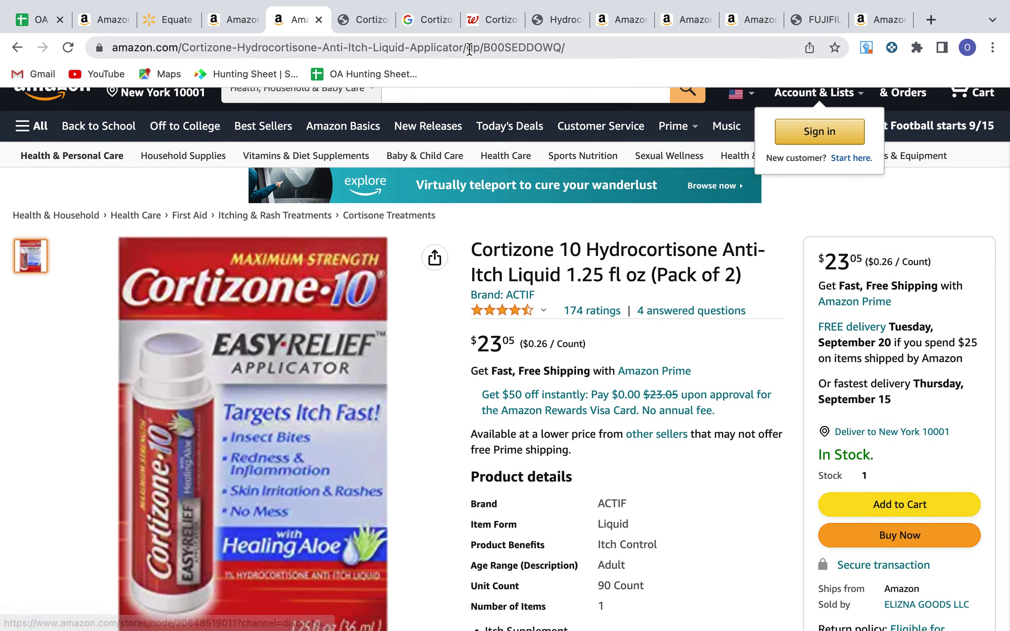
- Copy the Cortizone listing's ASIN, B00SEDDOWQ, from the page URL
left_click(509, 48)
double_click(510, 48)
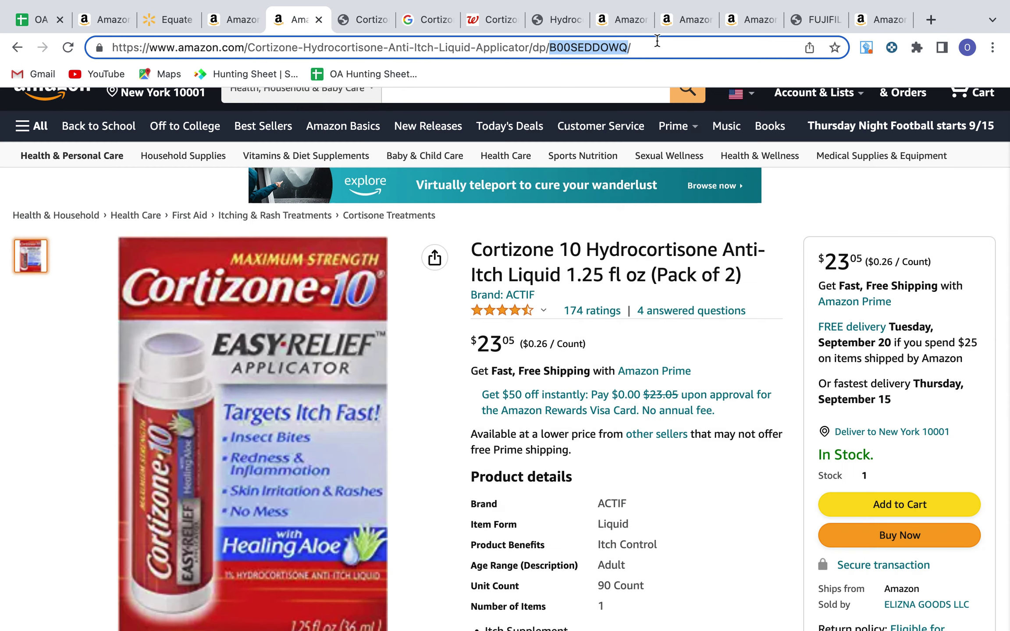
left_click(662, 49)
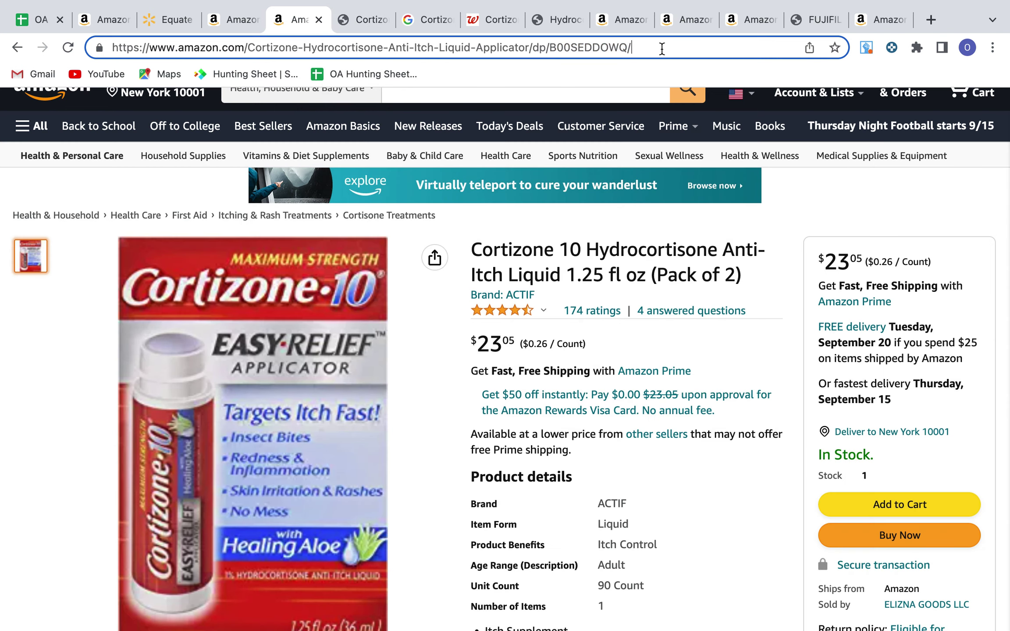
double_click(608, 46)
key("ctrl+c")
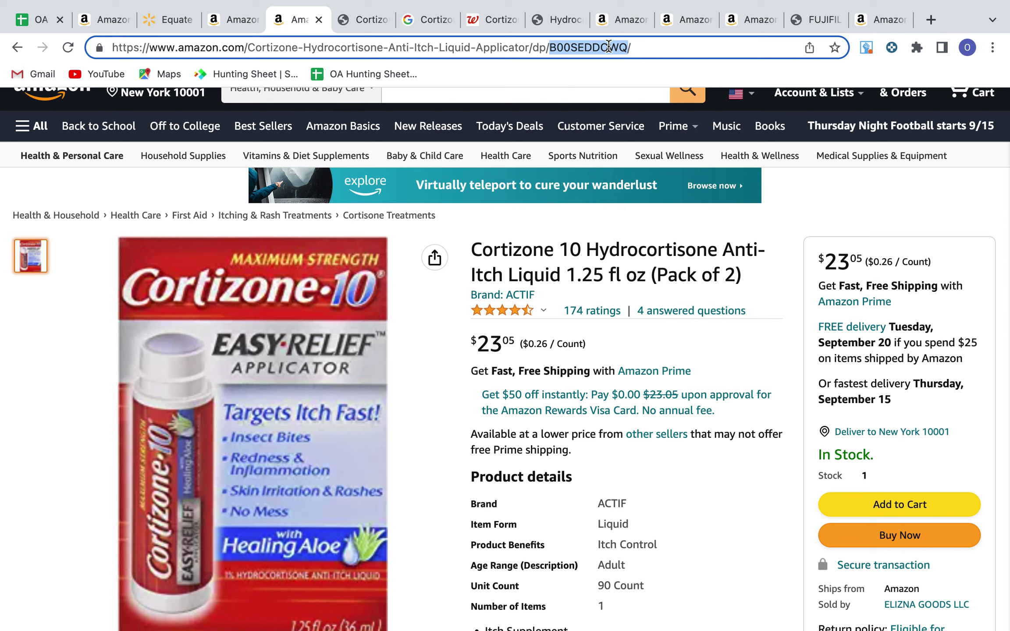
- Switch to the AnyDesk remote desktop and close the old Revenue Calculator page there
key("ctrl+Up")
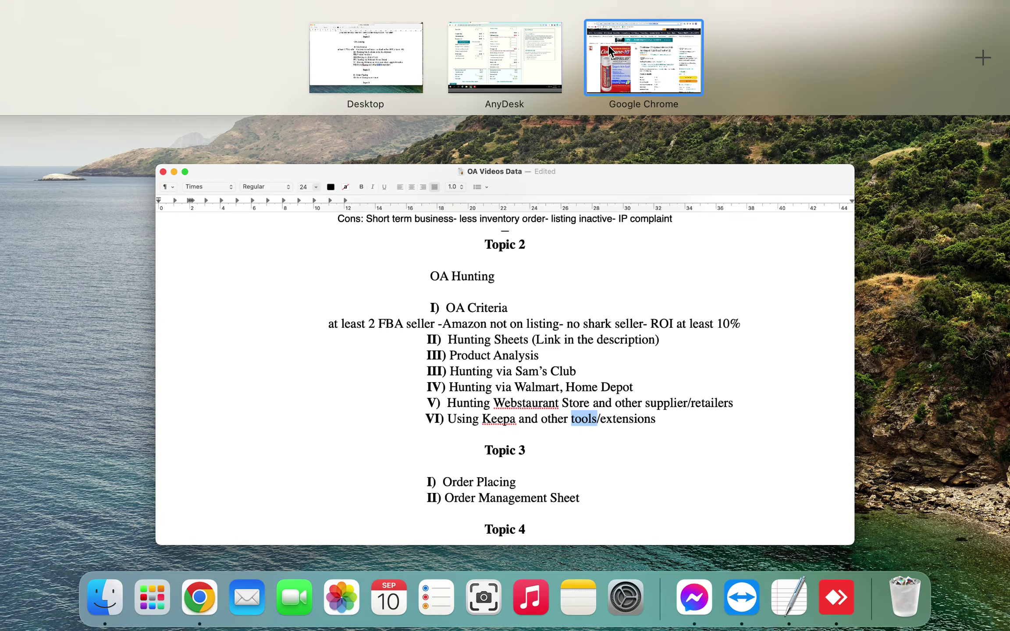
left_click(494, 62)
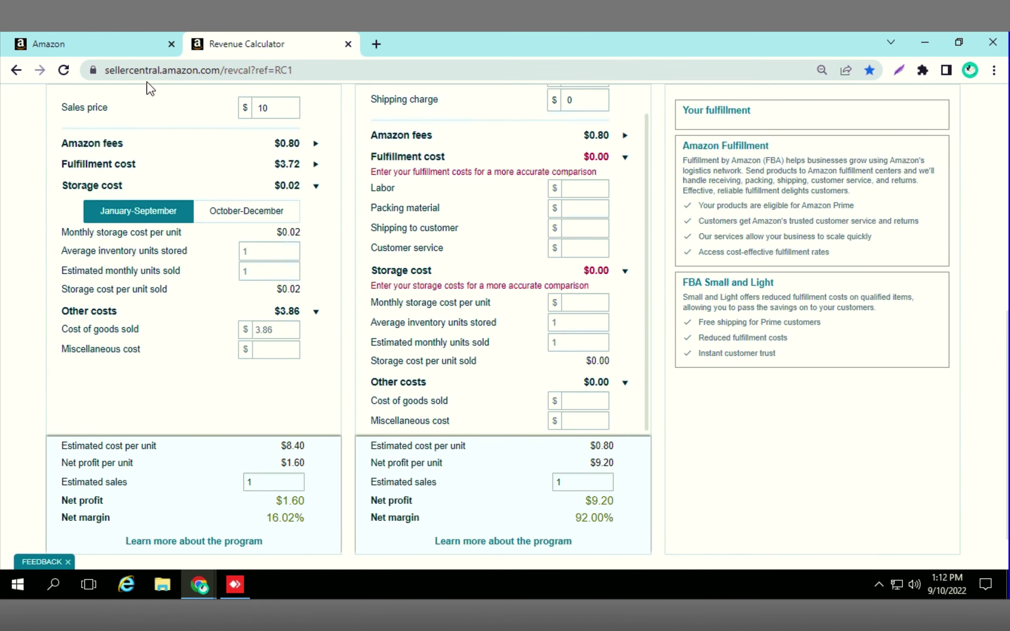
left_click(349, 44)
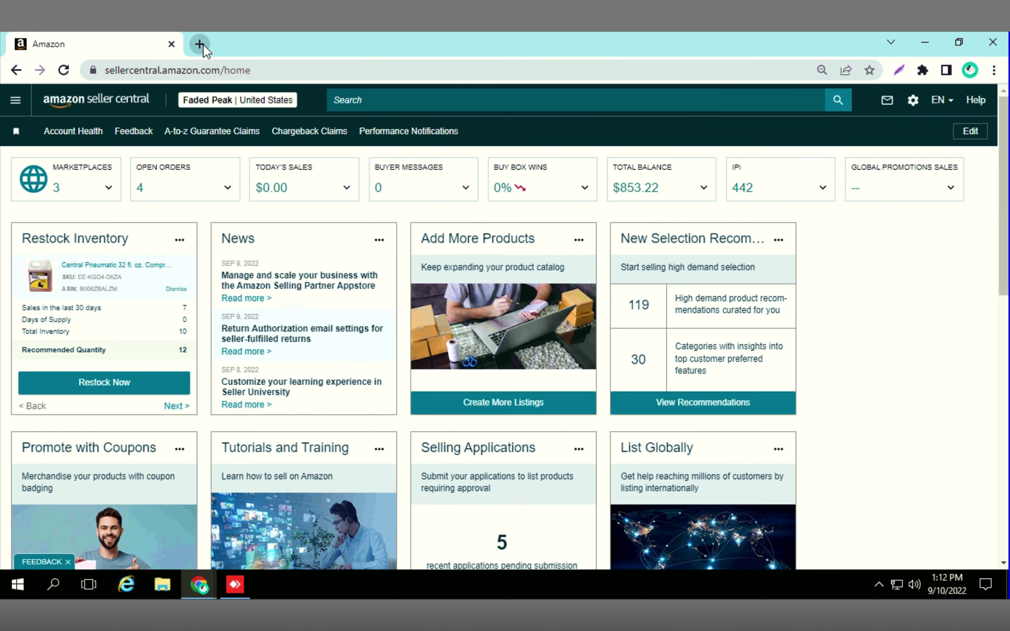
- Search Google for "fba calculator" in a new tab and open Amazon's FBA Revenue Calculator through the Seller Central sign-in
left_click(202, 44)
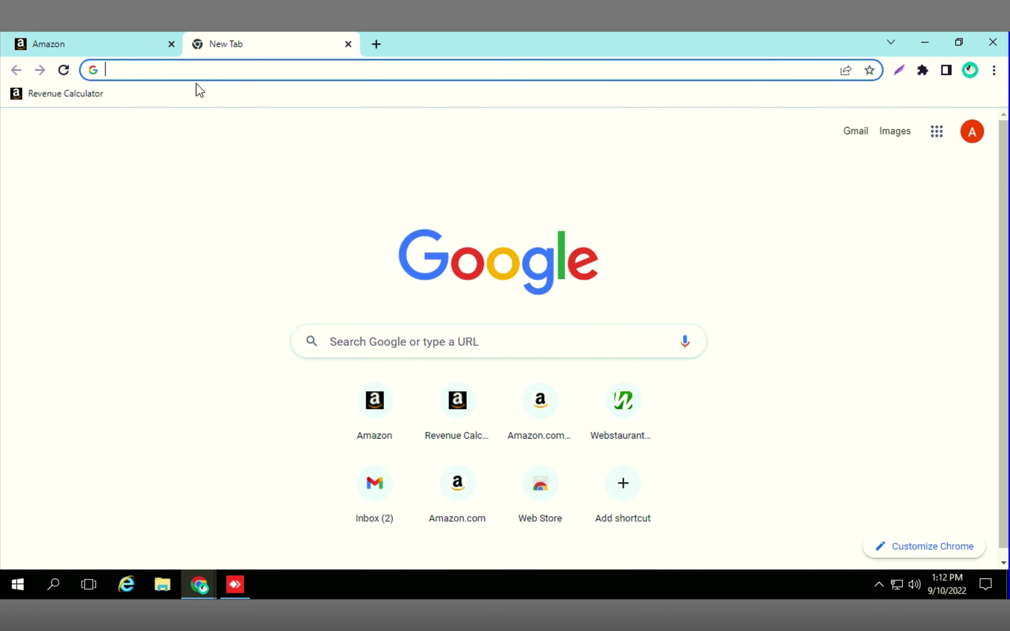
type("fba")
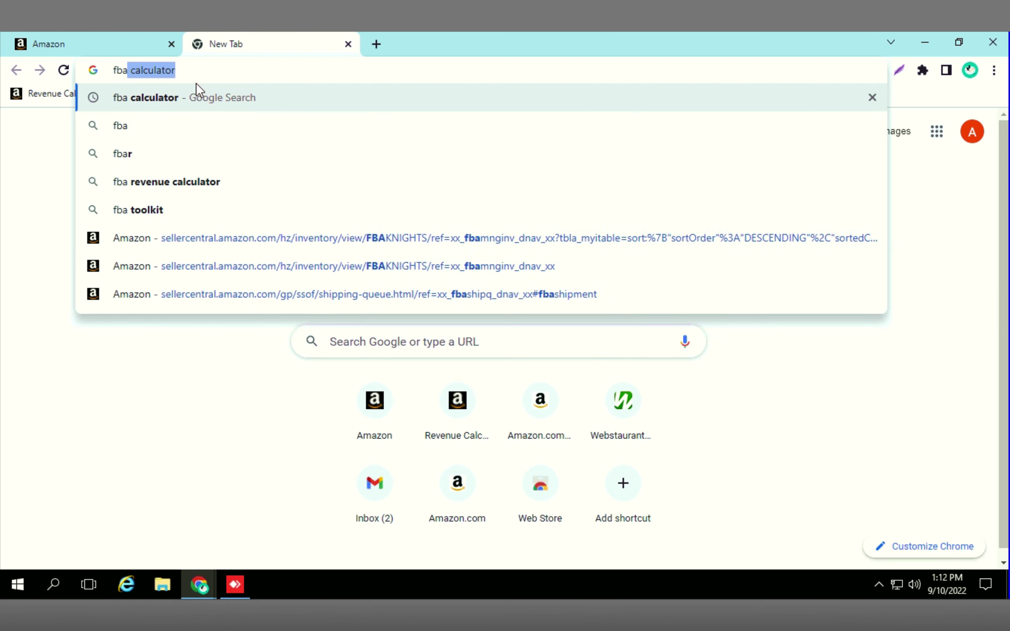
key("Return")
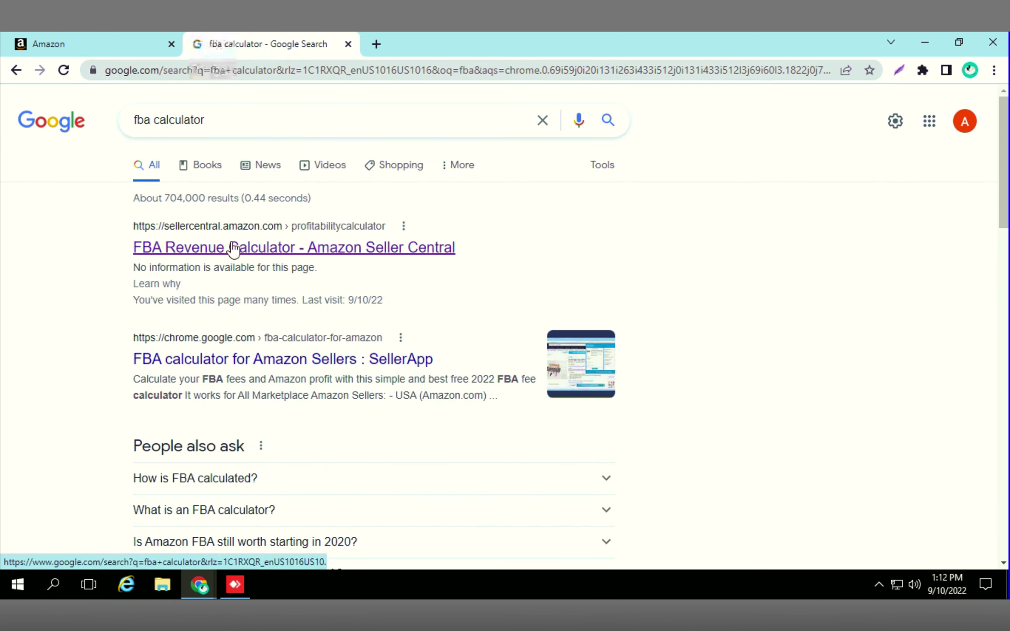
left_click(233, 249)
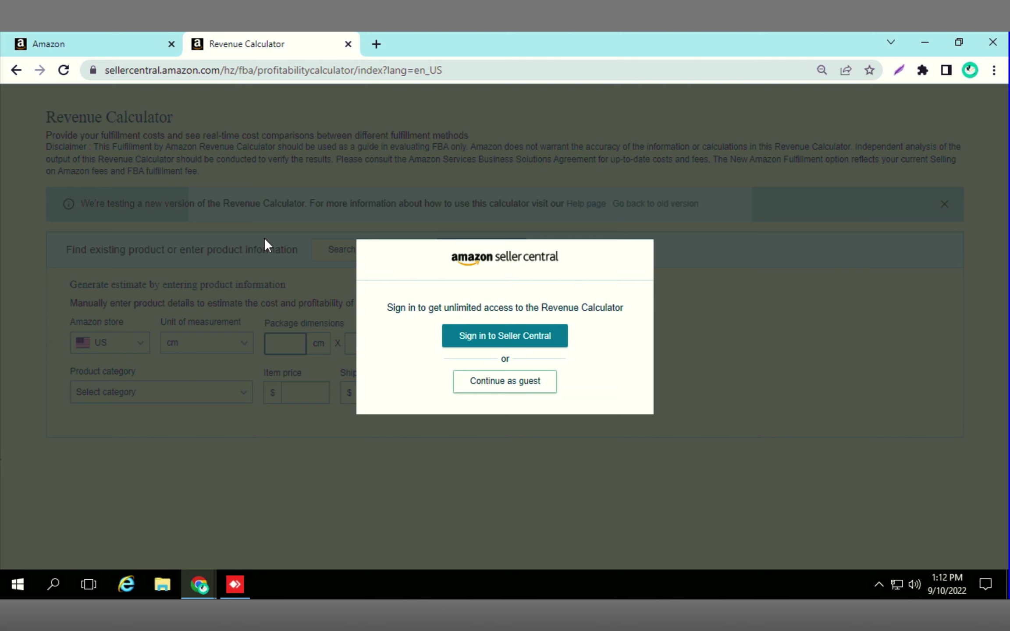
left_click(478, 344)
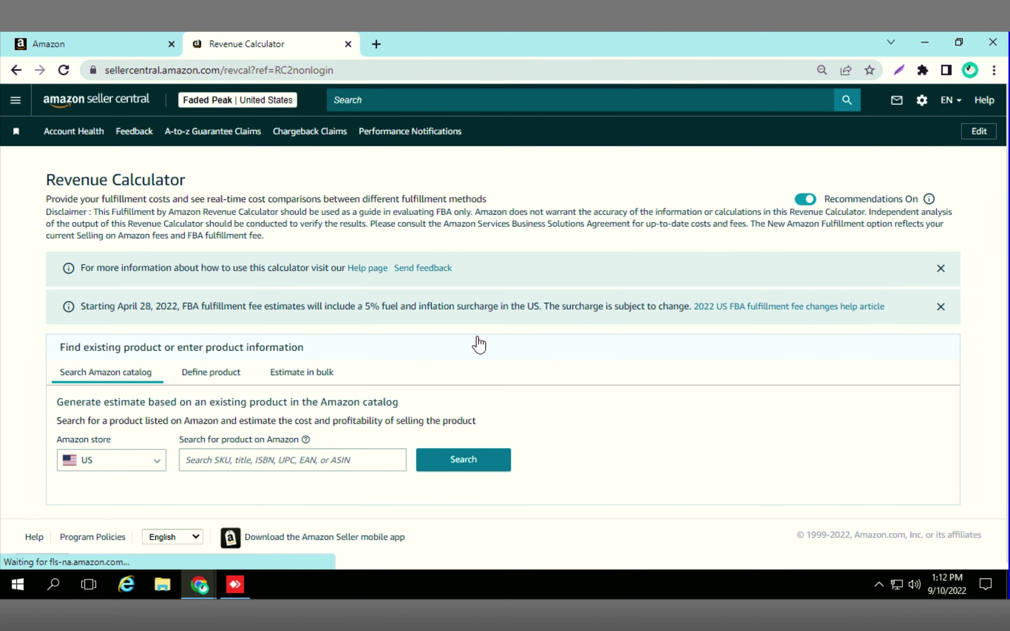
- Look up the Cortizone product in the calculator's US Amazon catalog by its copied ASIN, B00SEDDOWQ
left_click(359, 459)
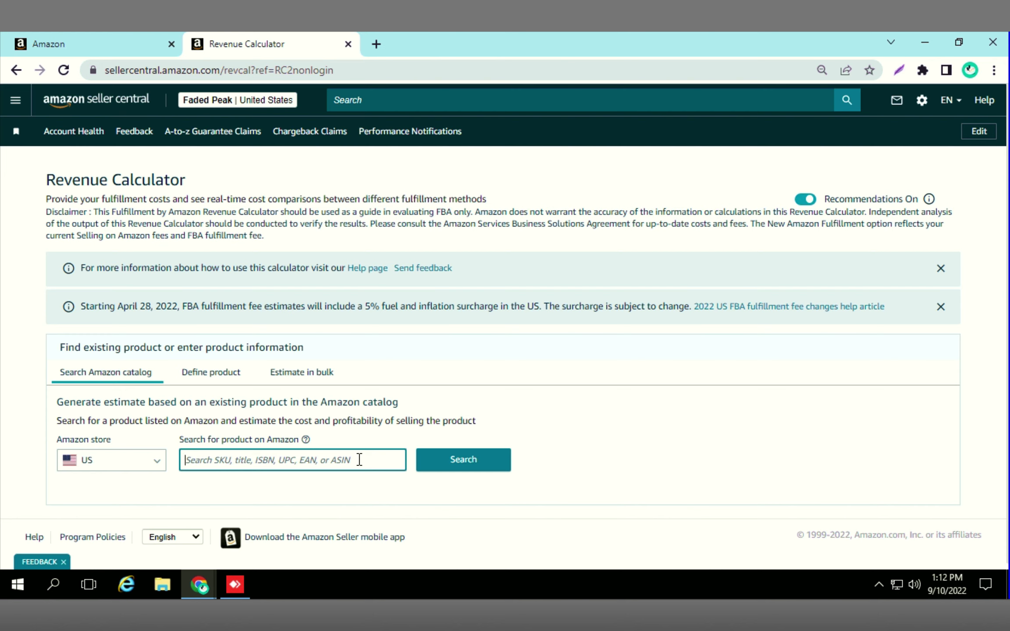
key("ctrl+v")
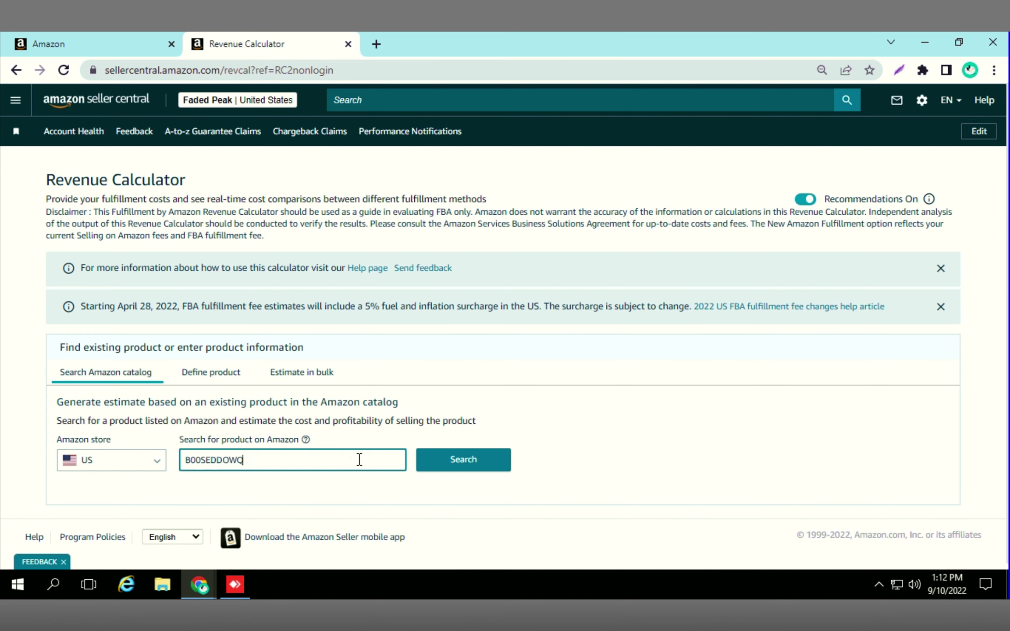
left_click(464, 474)
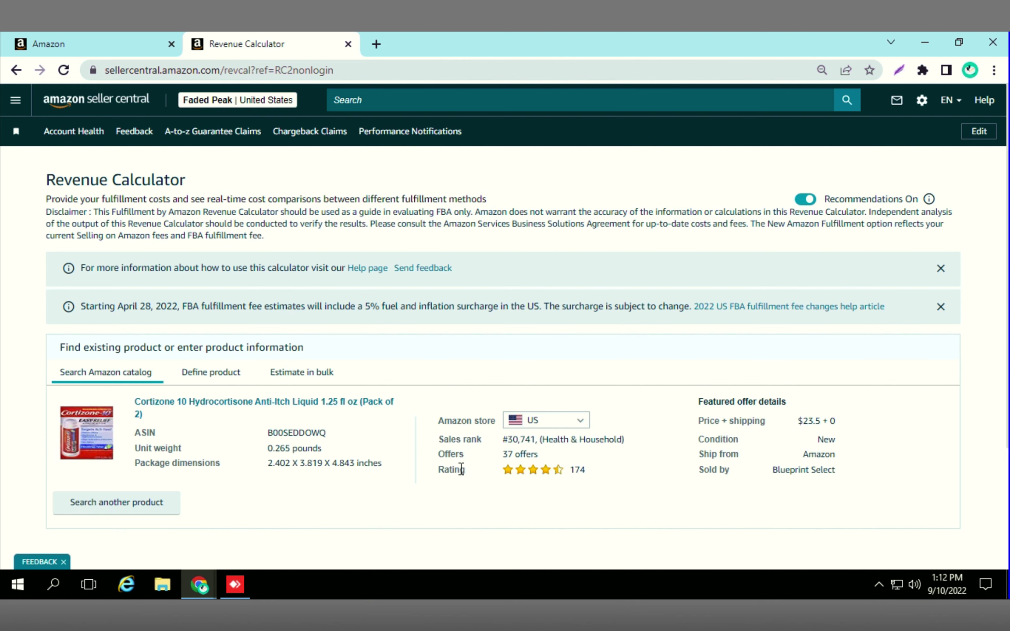
- Examine the Cortizone item's sales price and the breakdown of its Amazon fees under Amazon Fulfillment
scroll(461, 470, "down", 7)
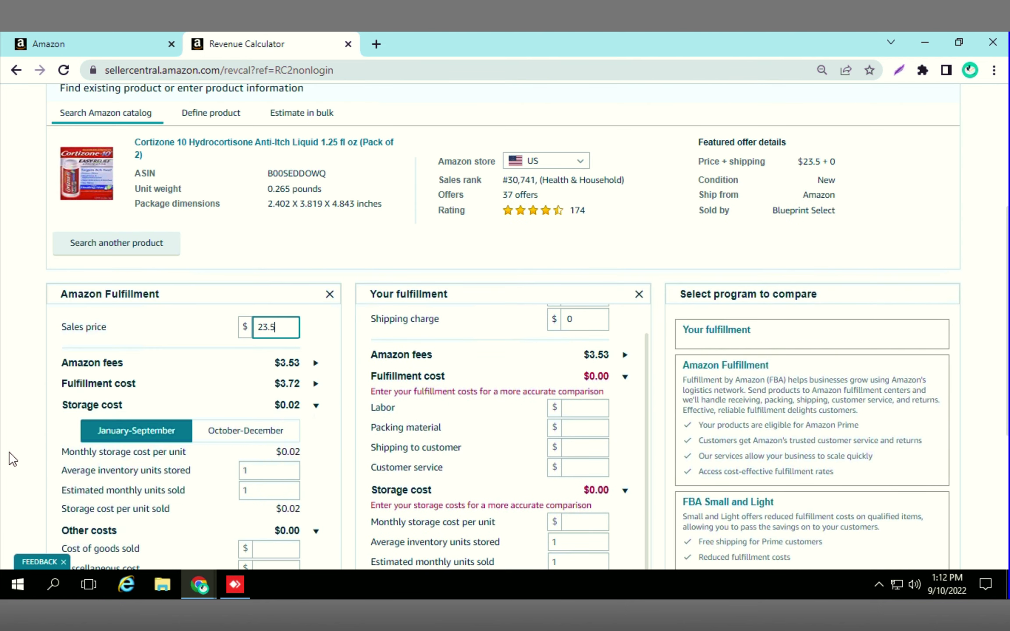
left_click(176, 342)
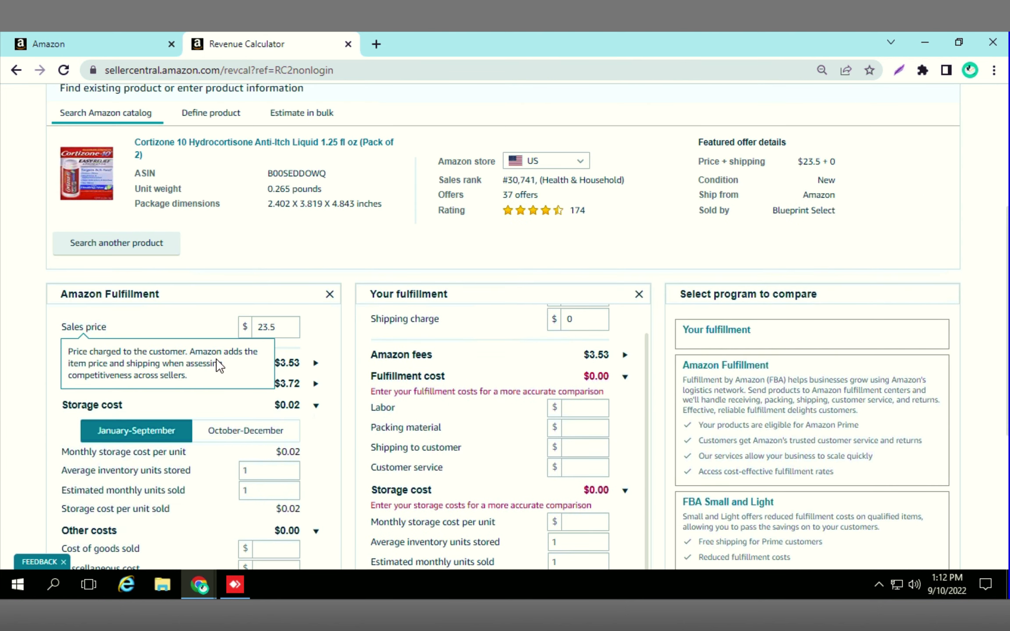
left_click(283, 334)
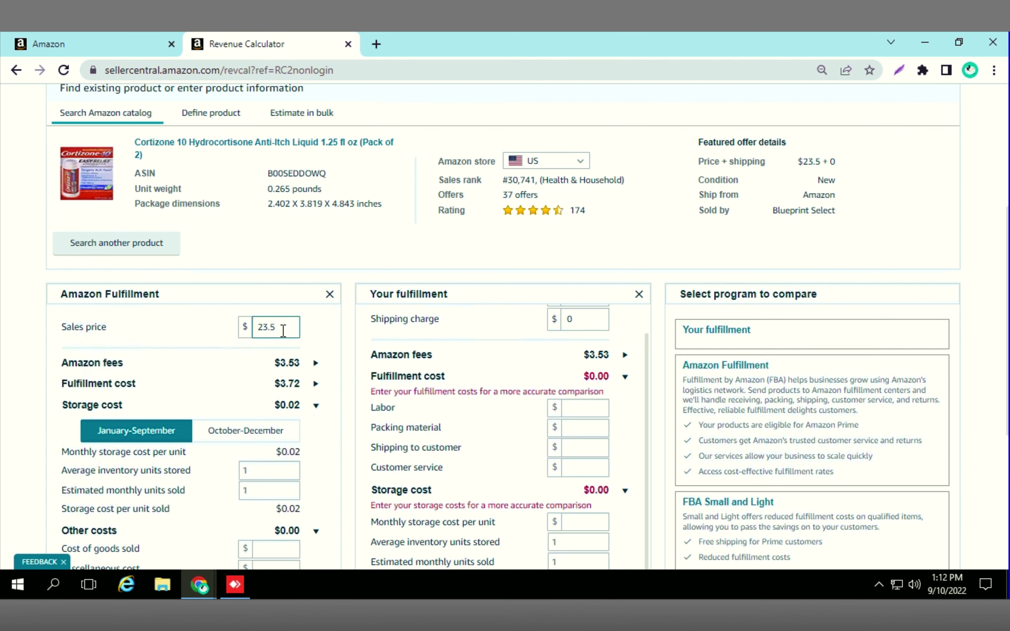
left_click(283, 369)
left_click(314, 369)
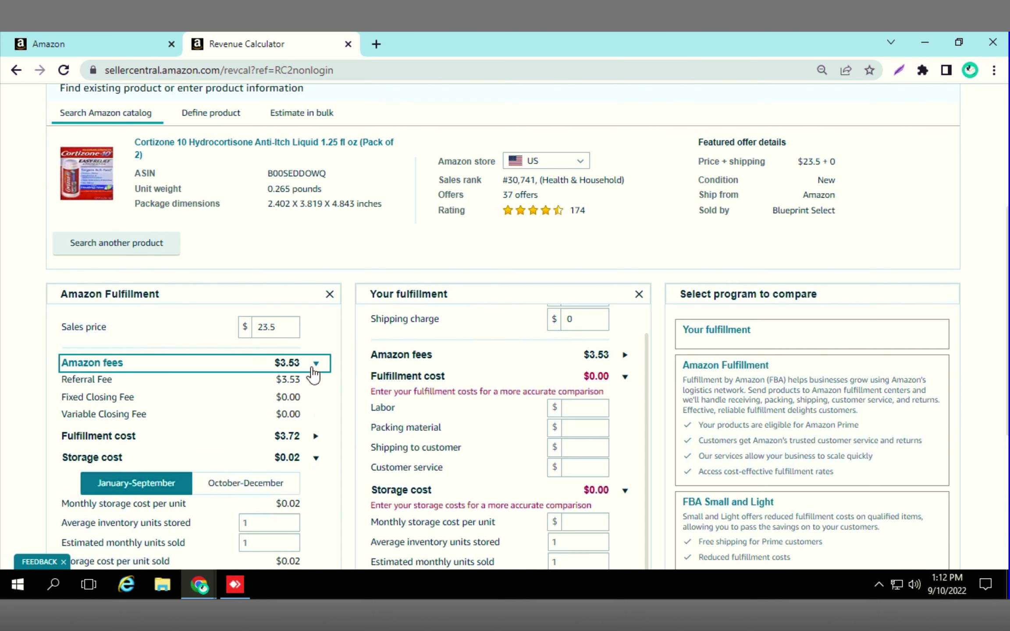
double_click(285, 398)
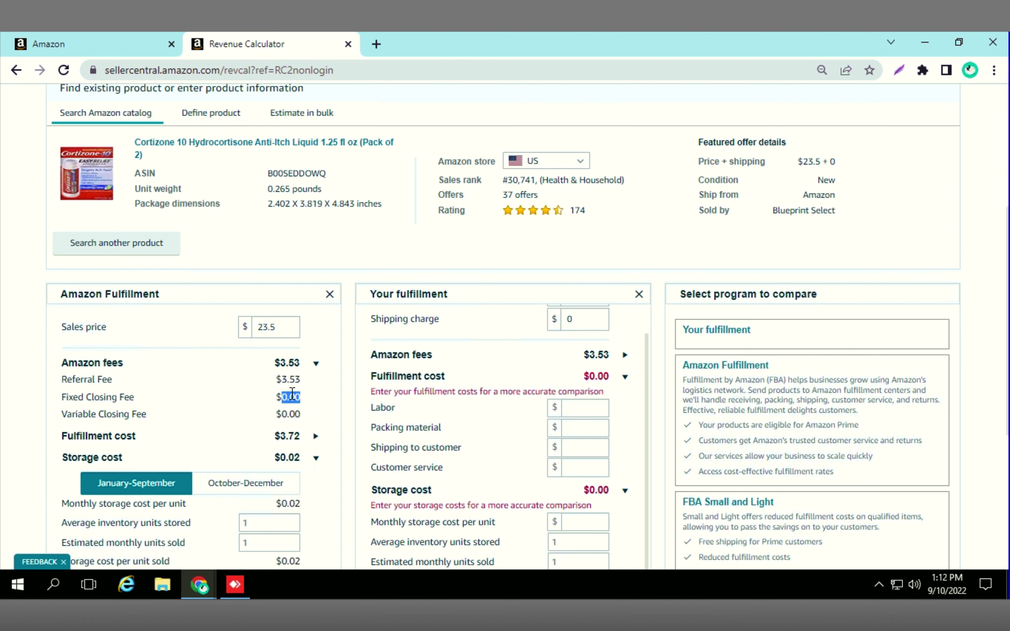
left_click(316, 364)
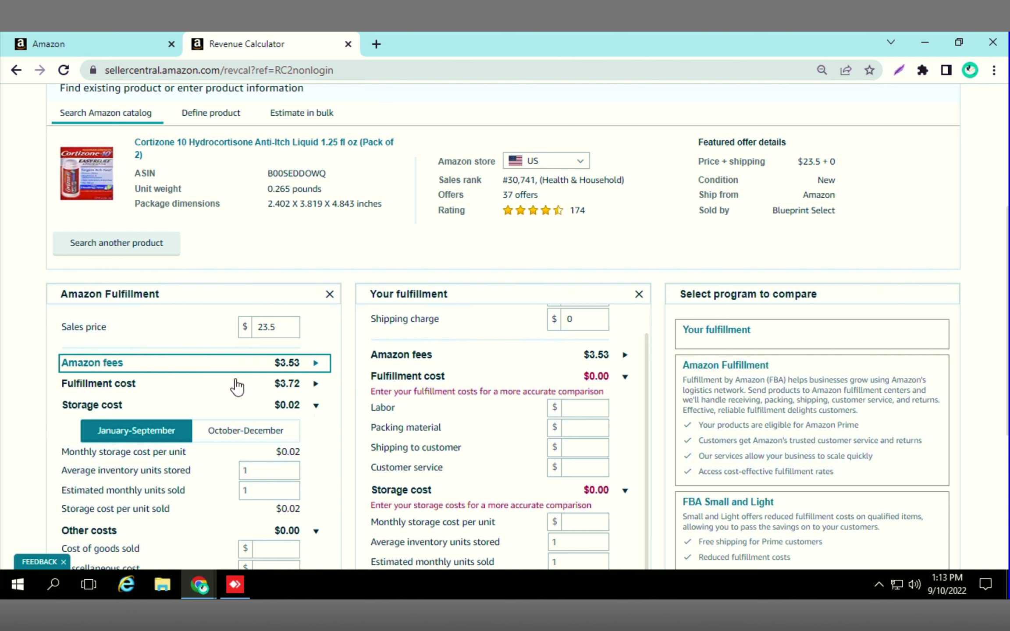
- Set the cost of goods sold under Amazon Fulfillment to $11.16
scroll(256, 389, "down", 3)
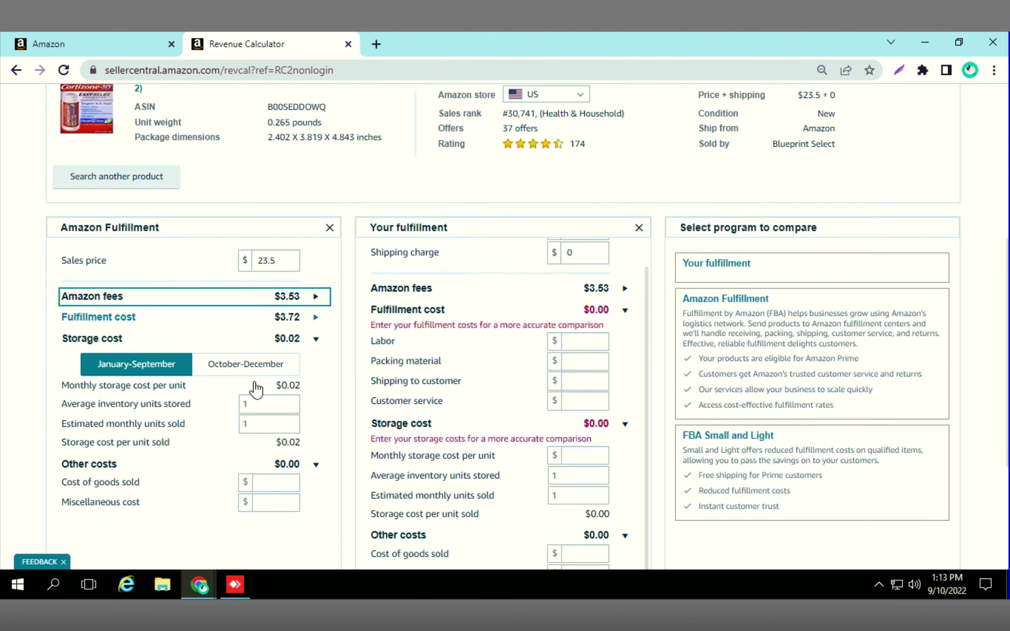
scroll(256, 389, "down", 3)
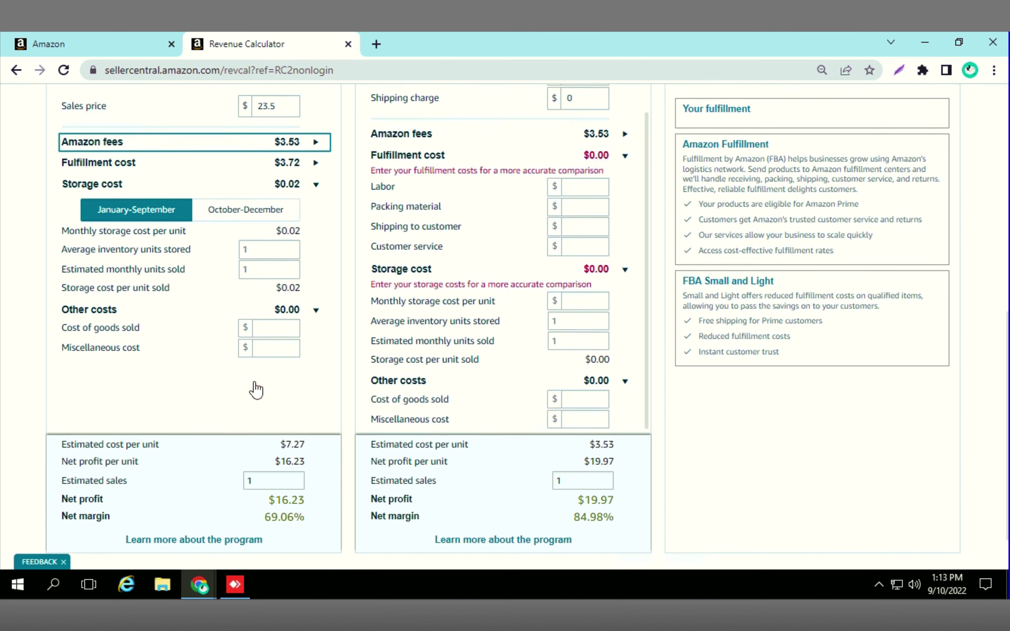
left_click(280, 329)
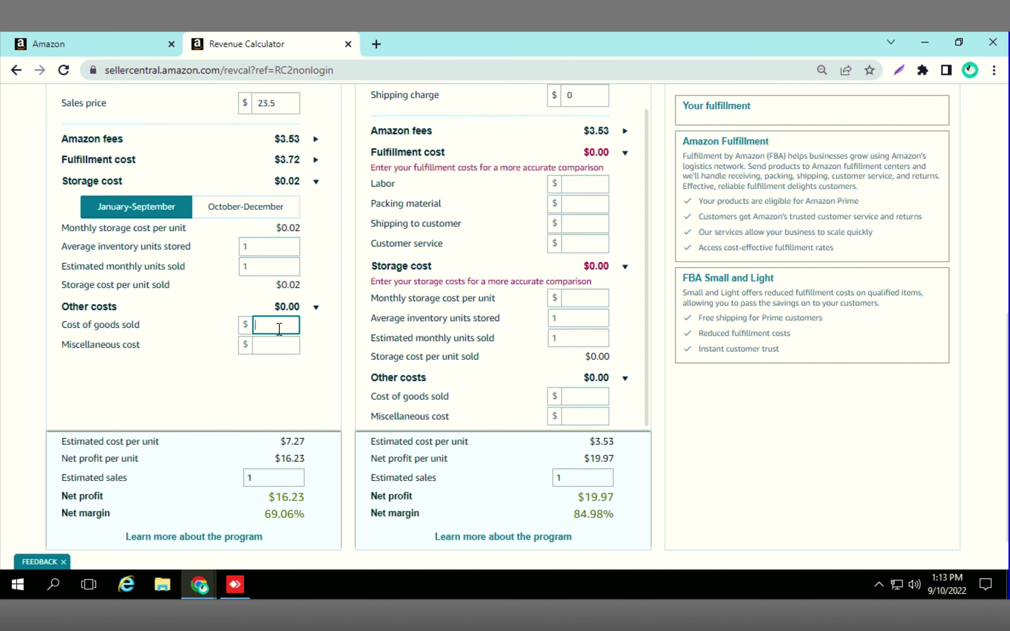
type("11")
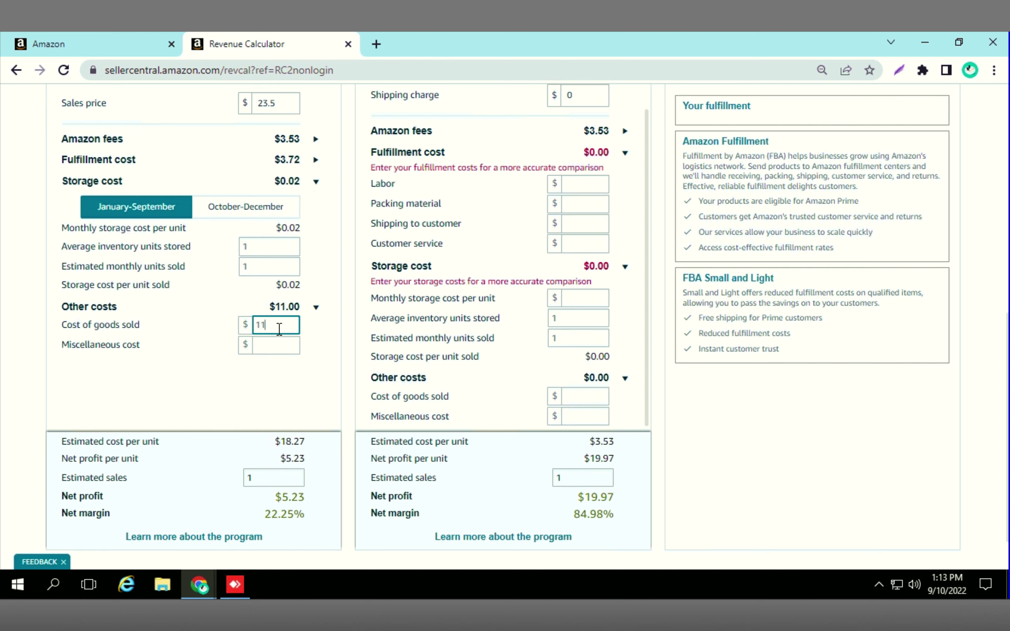
type(".16")
left_click(263, 325)
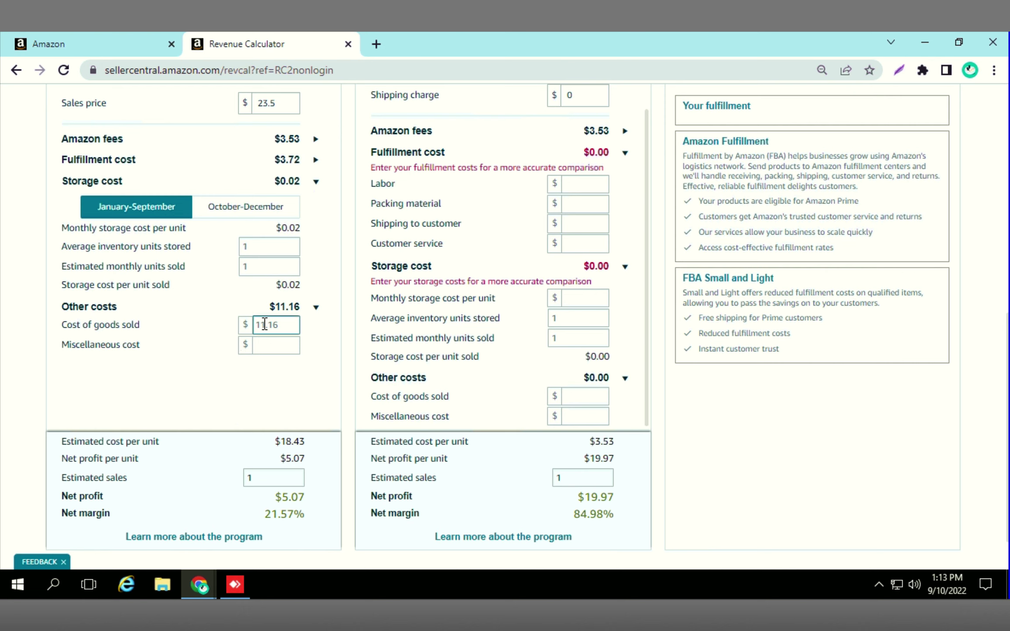
- Enter a miscellaneous cost of $2 under Amazon Fulfillment
left_click(278, 343)
type("2")
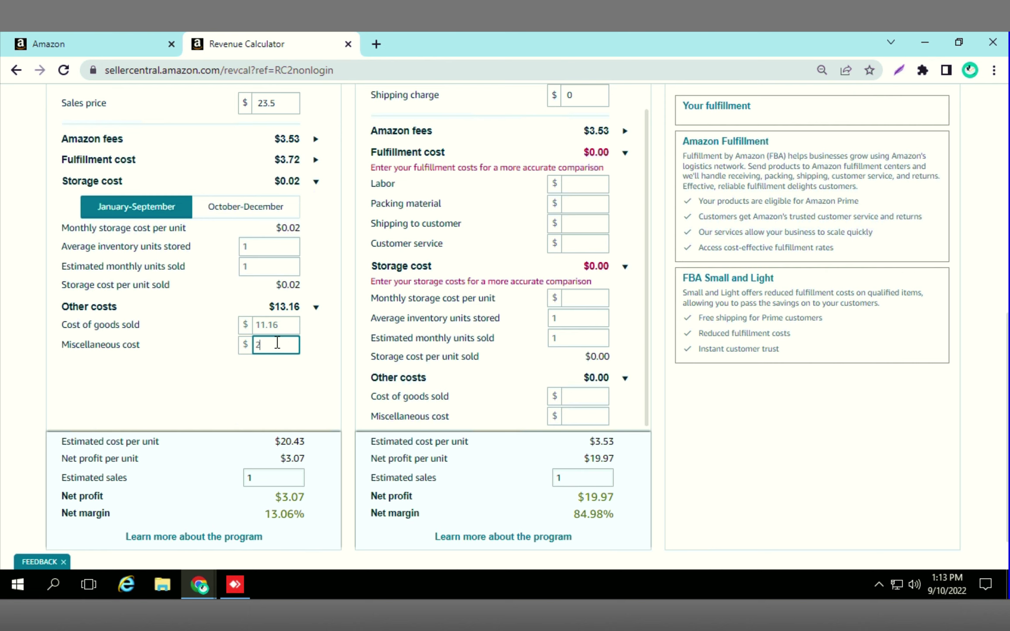
type(".")
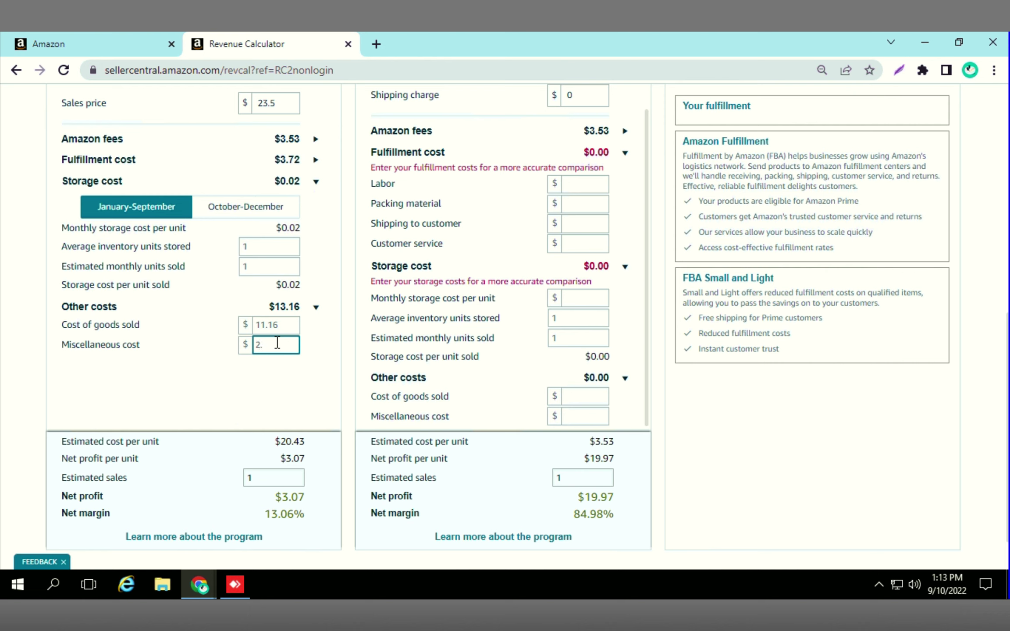